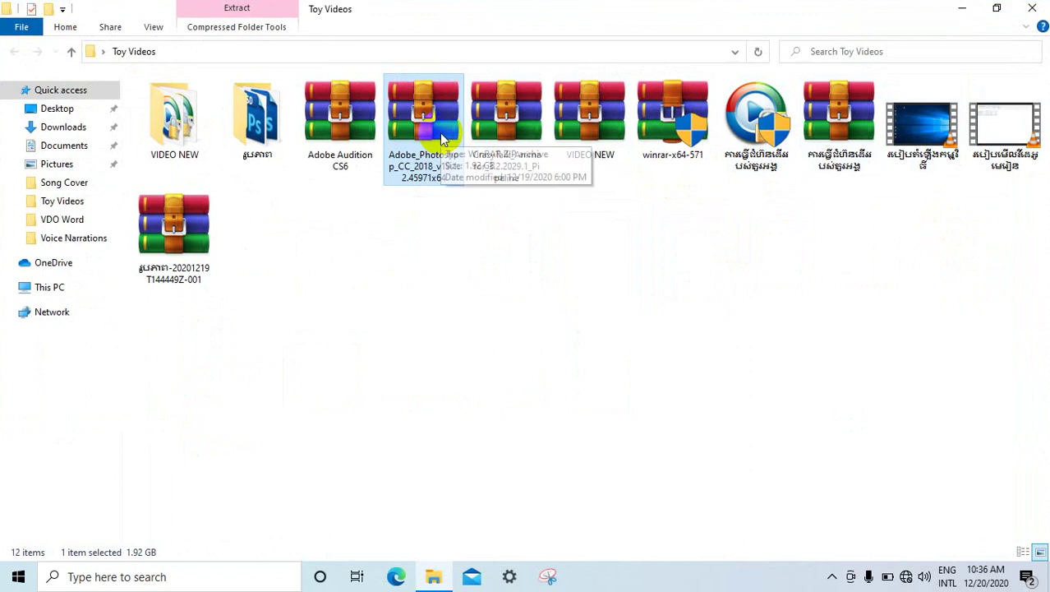
left_click(432, 215)
left_click(433, 152)
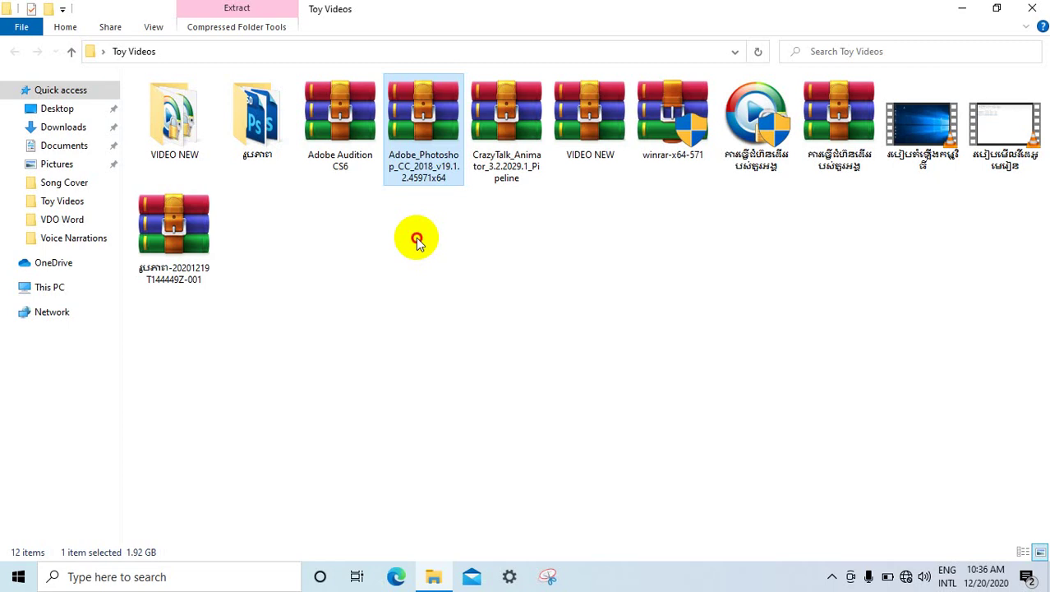
left_click_drag(417, 240, 437, 130)
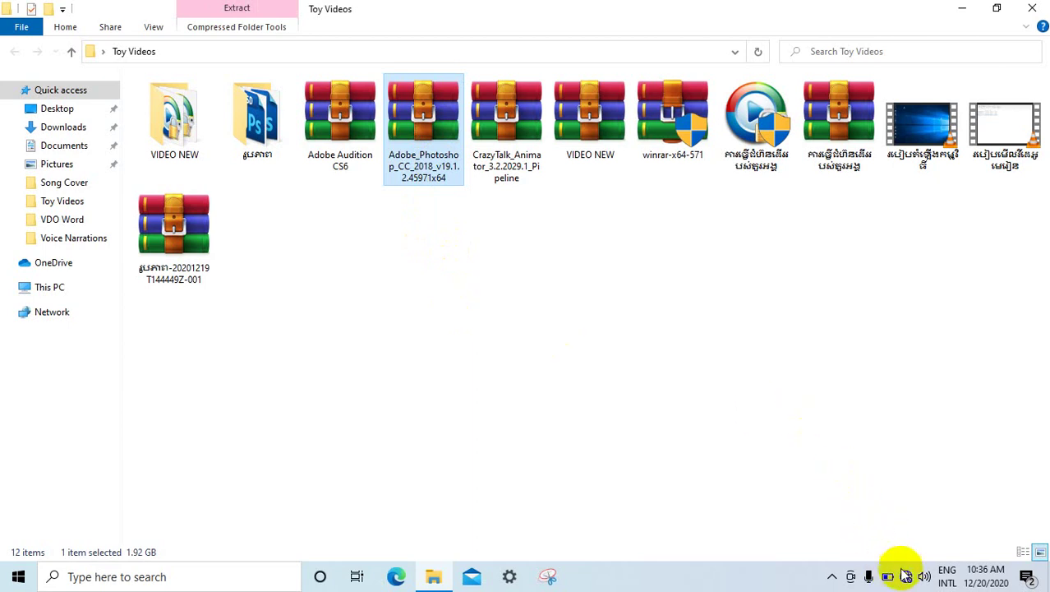
left_click(834, 579)
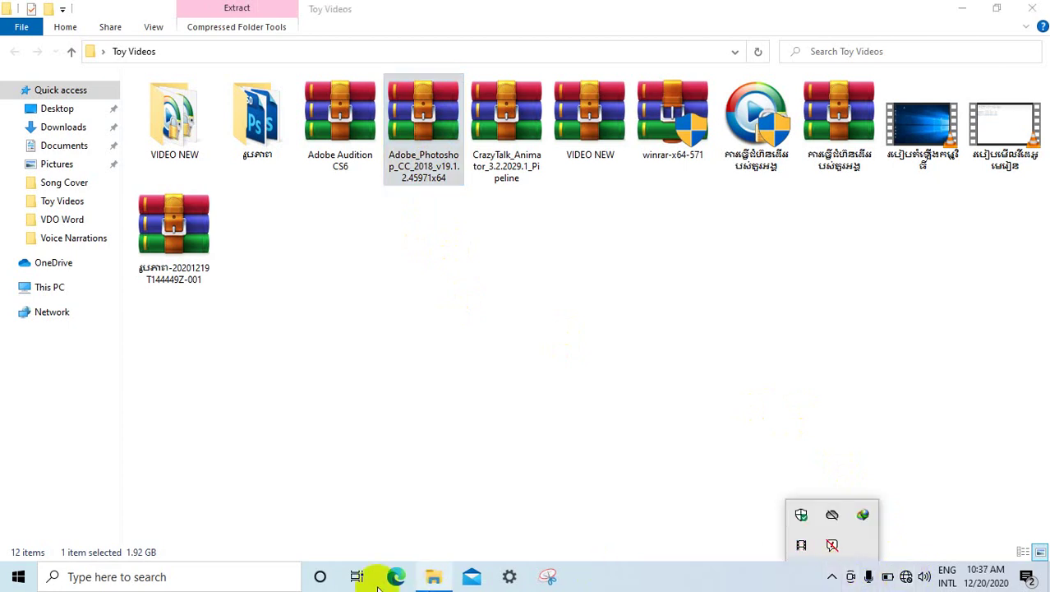
Open the Update & Security section of the Windows settings on the Windows Update page
left_click(12, 578)
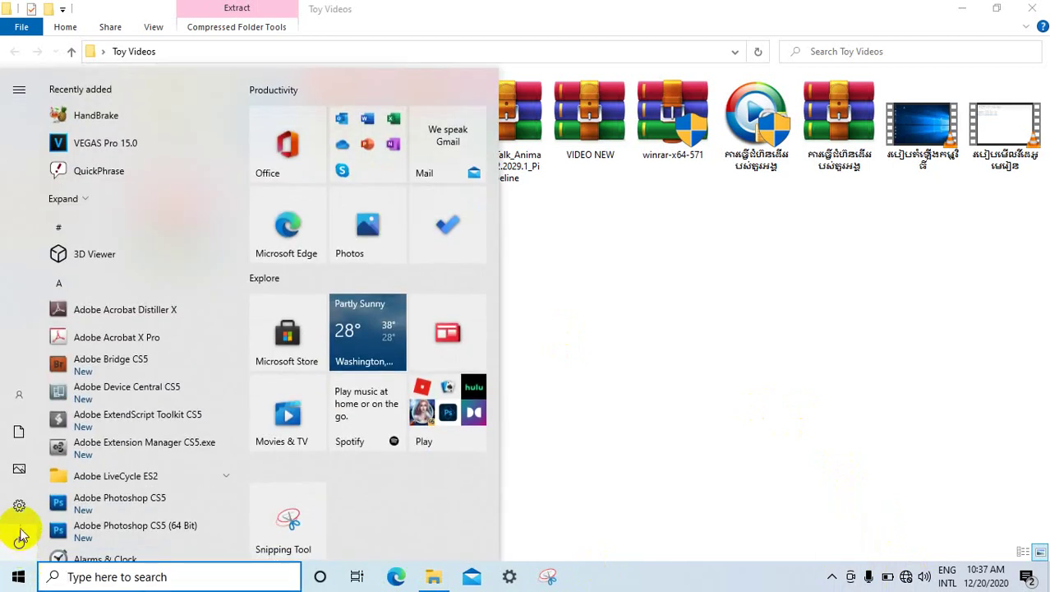
mouse_move(19, 497)
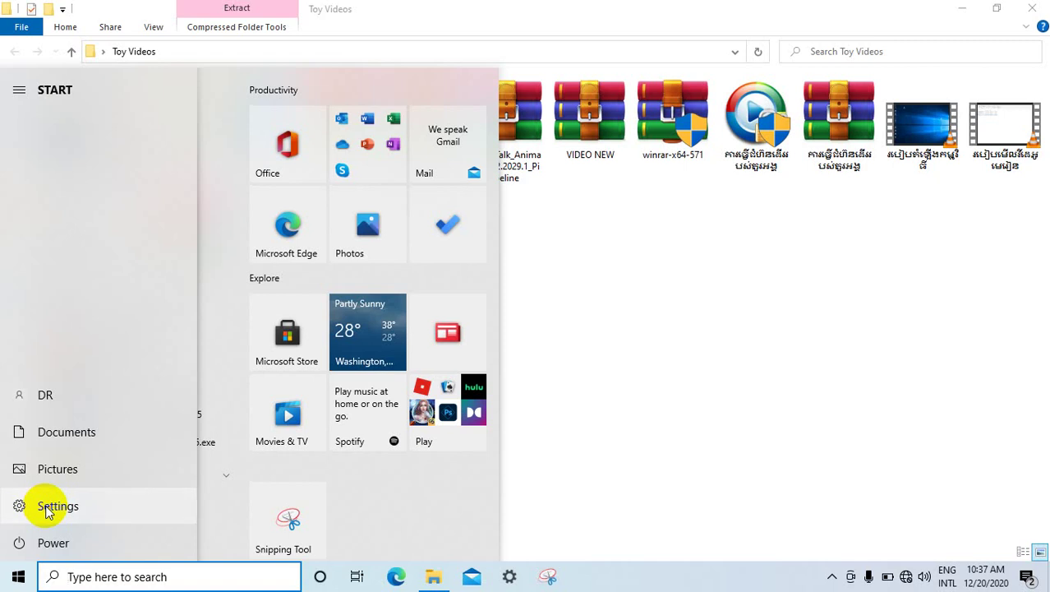
left_click(50, 507)
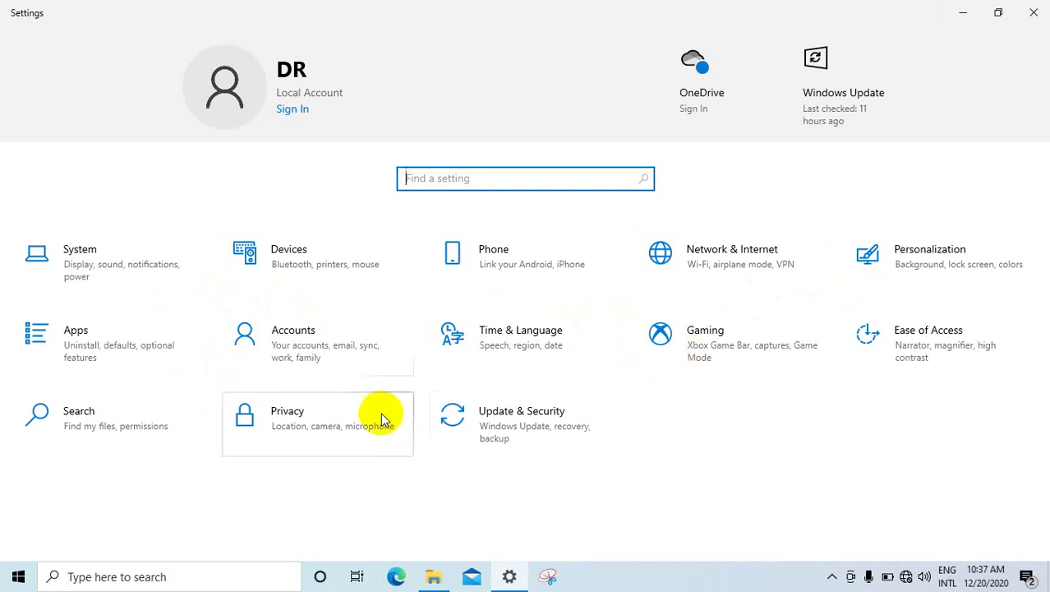
left_click(512, 427)
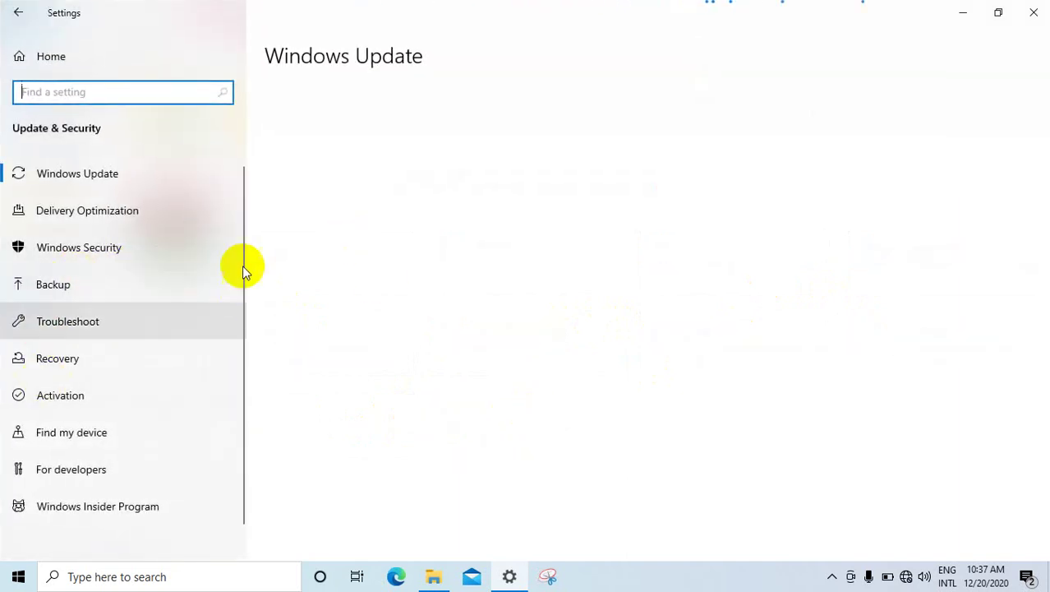
left_click(223, 178)
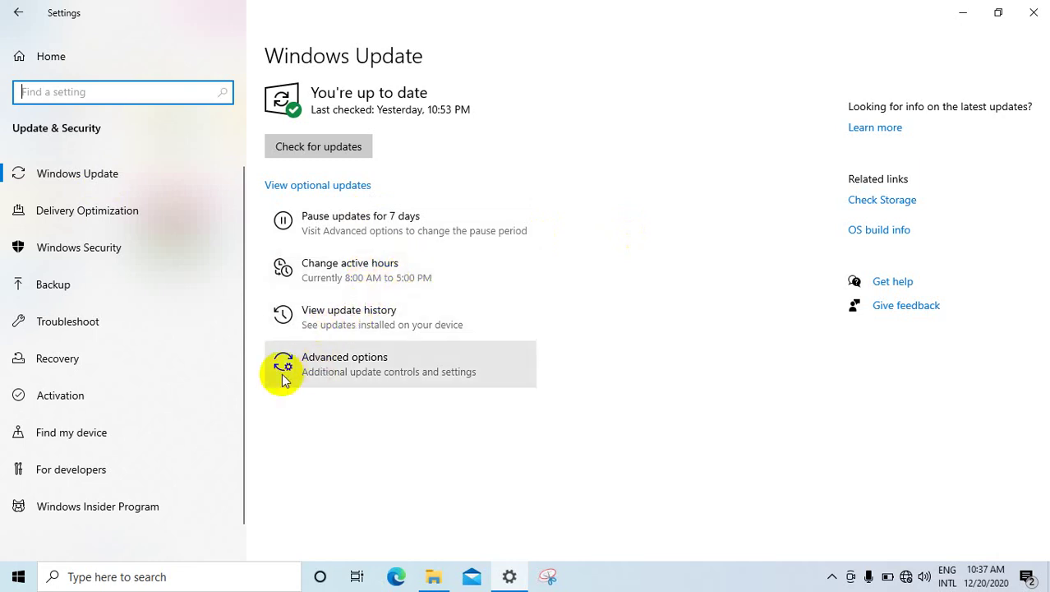
left_click(76, 511)
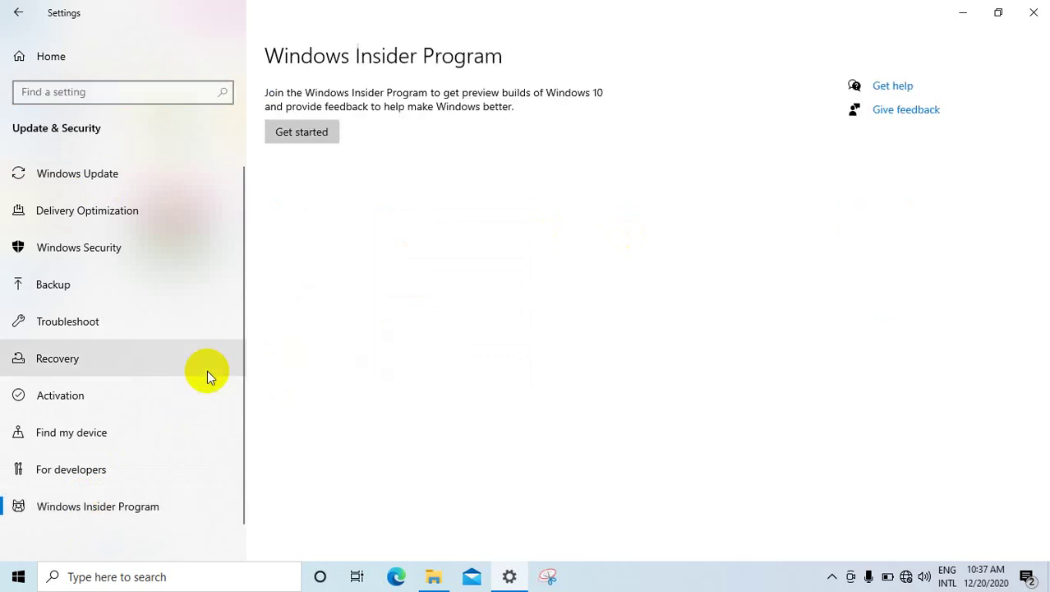
left_click(95, 434)
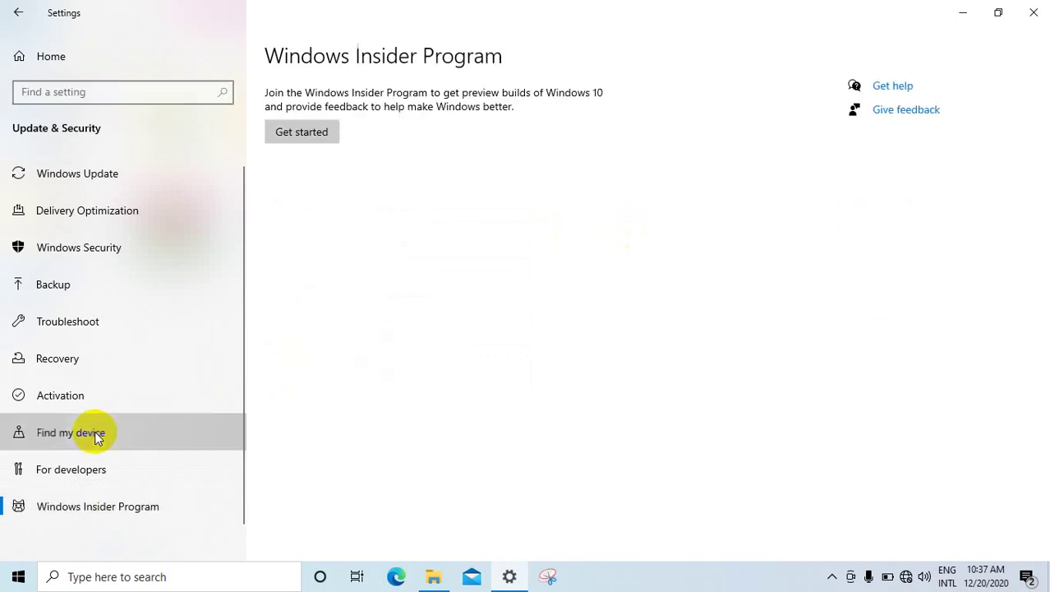
left_click(70, 358)
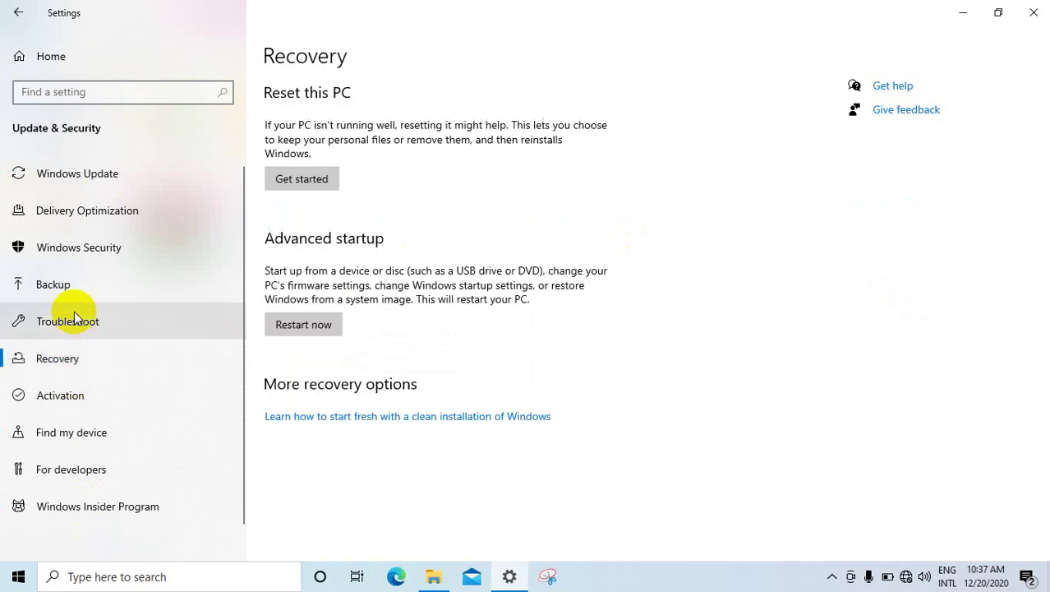
Open the Virus & threat protection settings of Windows Security for editing
left_click(97, 251)
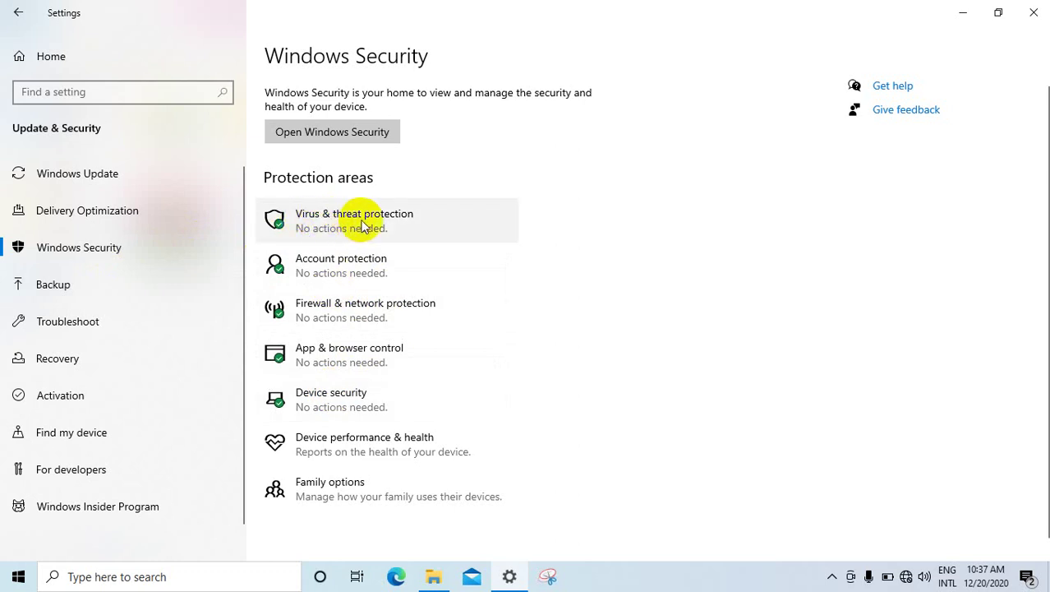
left_click(360, 221)
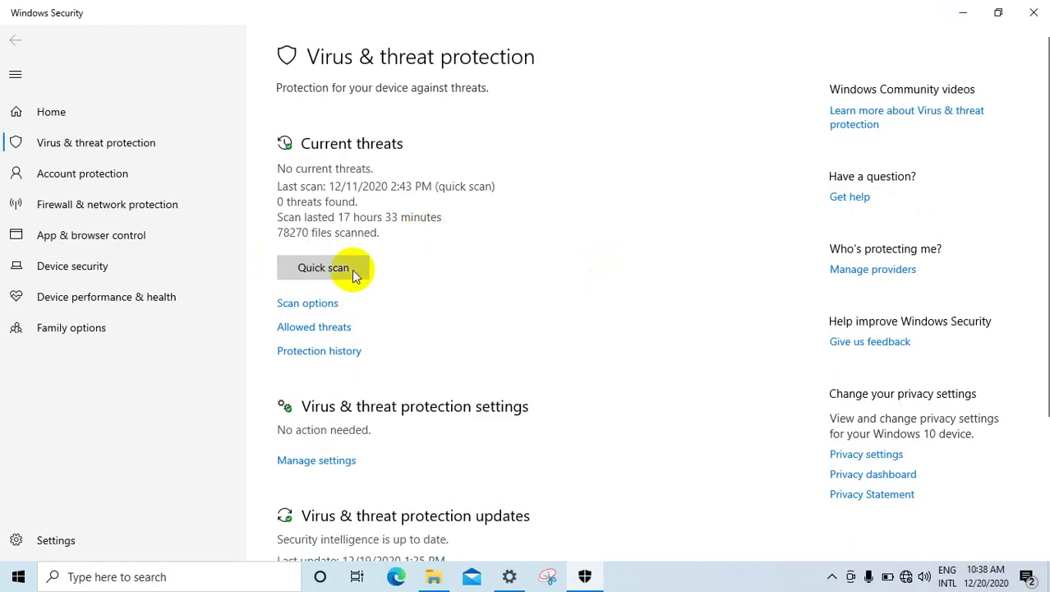
left_click(317, 461)
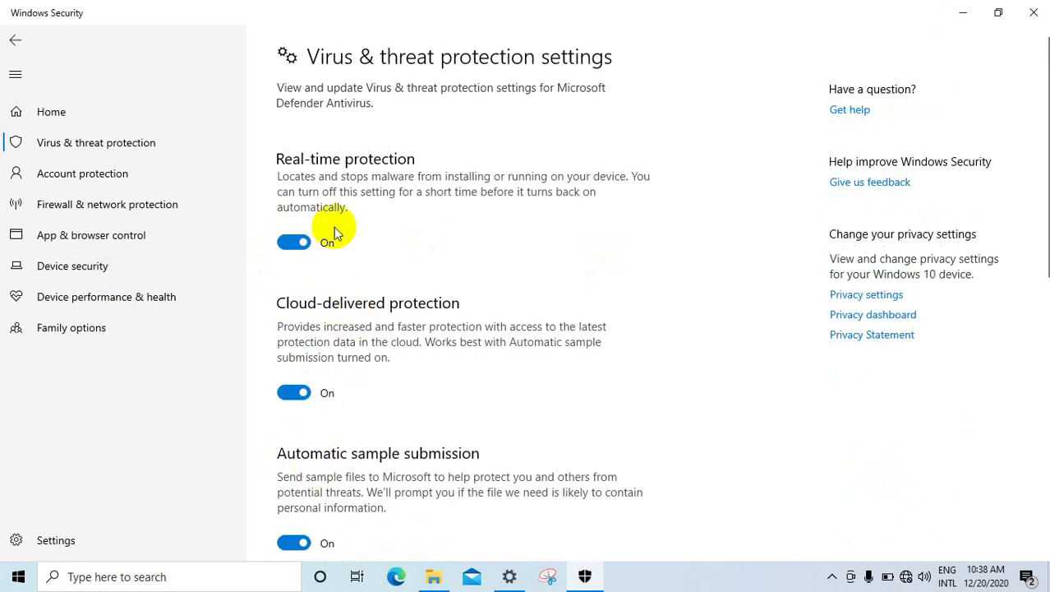
Turn off Real-time protection and Cloud-delivered protection, and dismiss the cloud protection warning
left_click(303, 240)
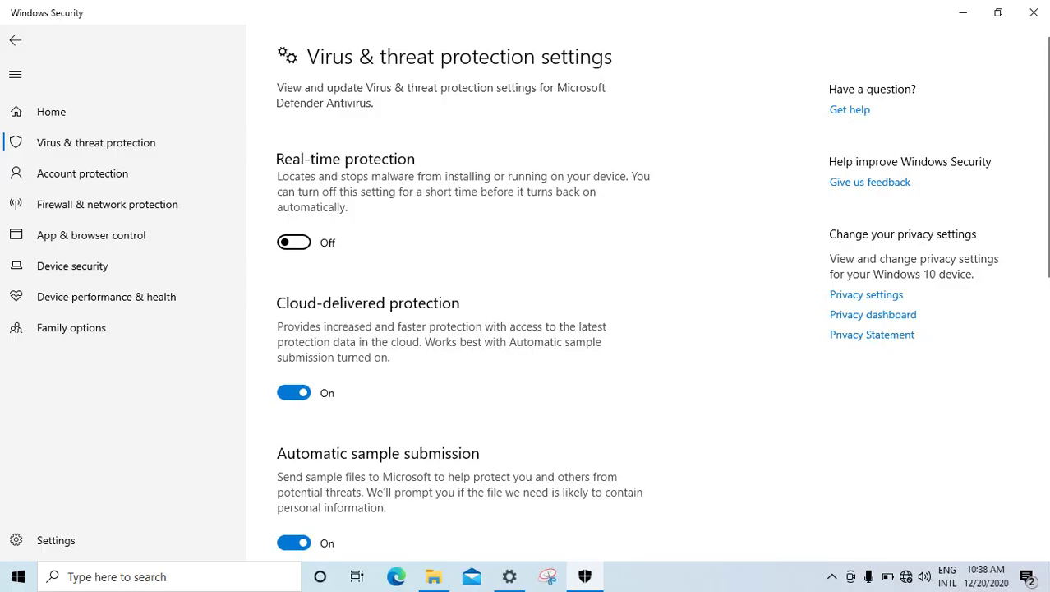
left_click(294, 392)
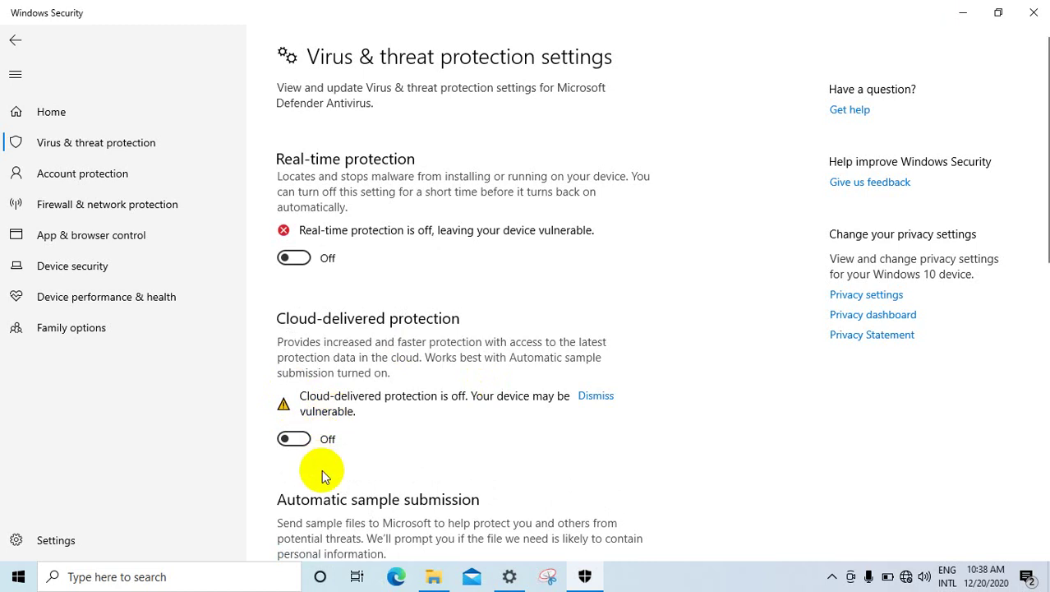
left_click(587, 394)
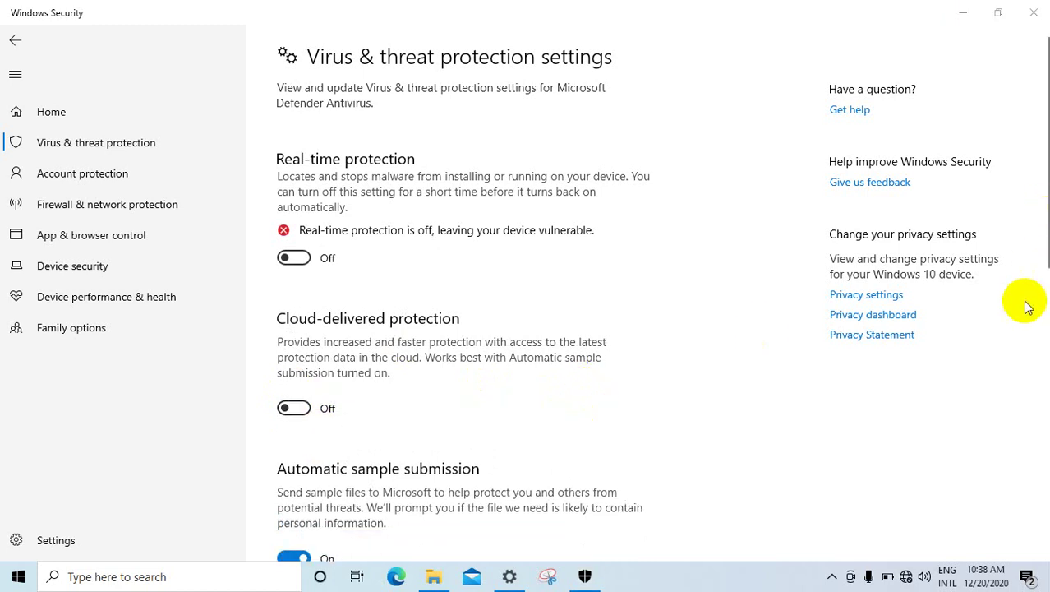
Turn off Automatic sample submission and Tamper Protection, dismissing their warnings, and close the Windows Security and Settings windows
left_click(293, 557)
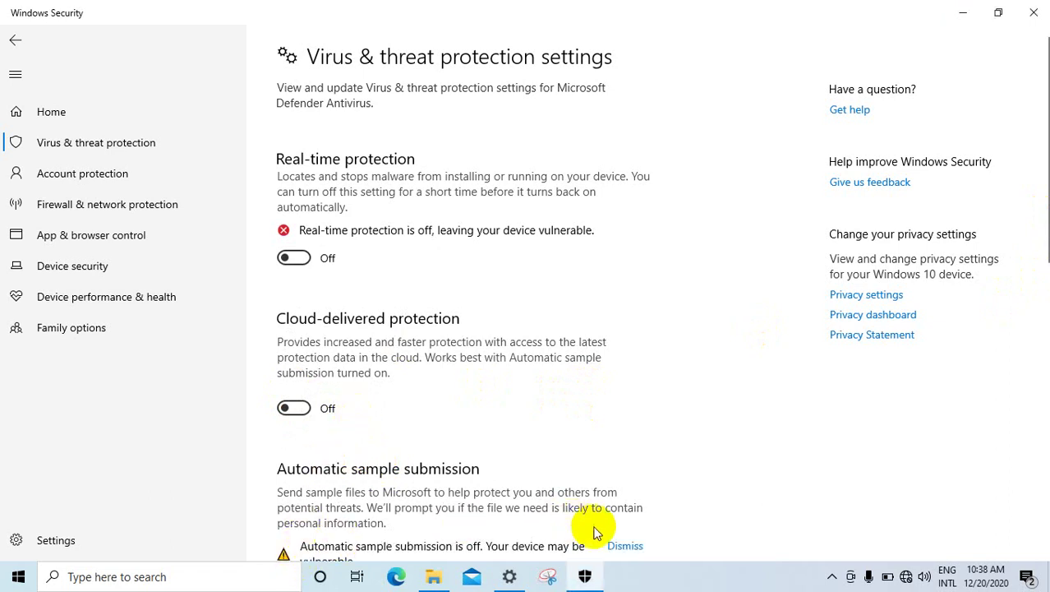
left_click(622, 547)
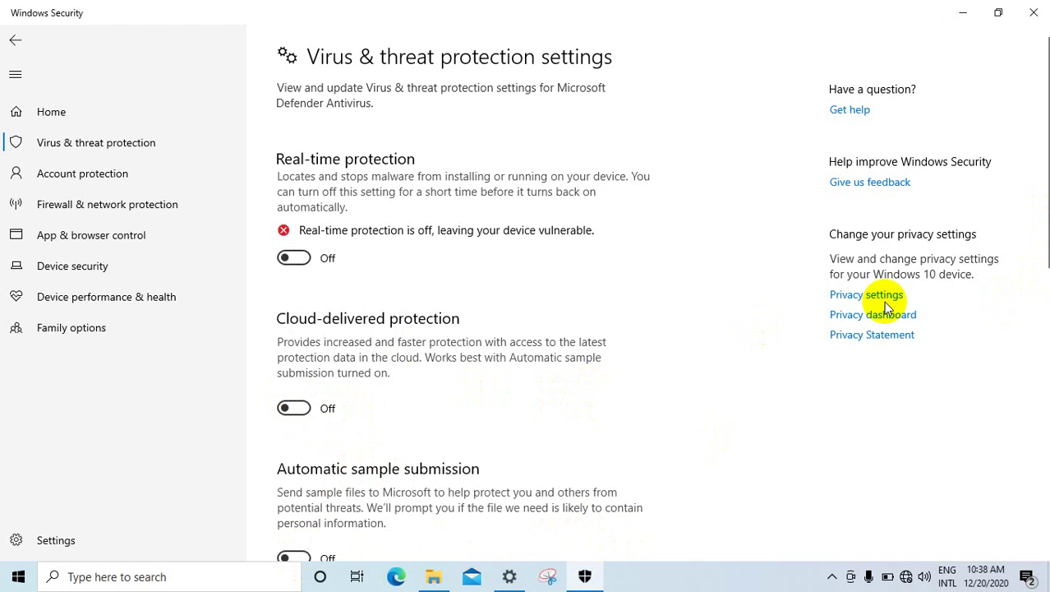
scroll(883, 301, "down", 3)
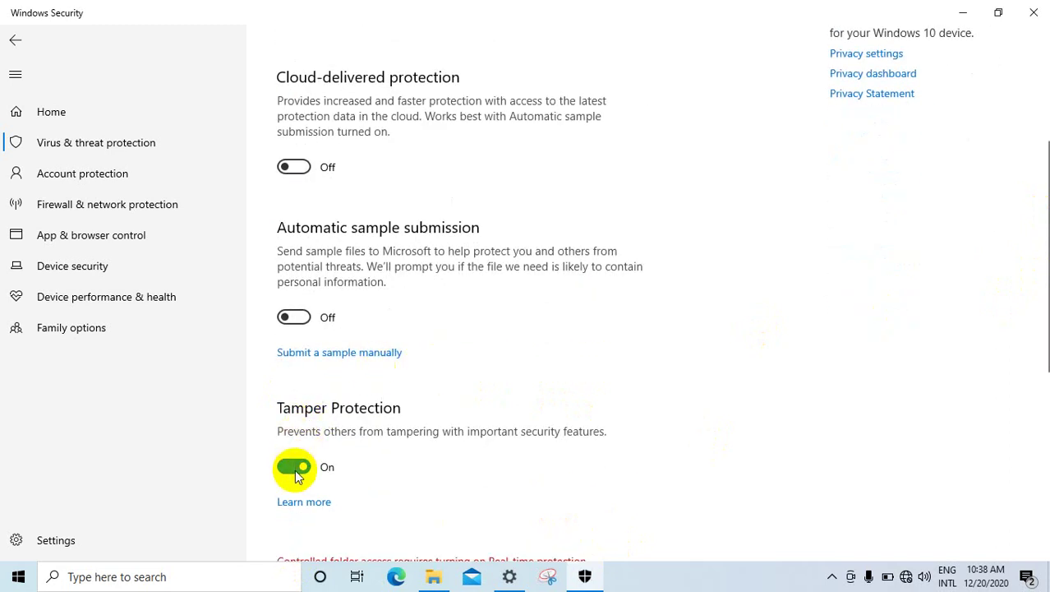
left_click(294, 469)
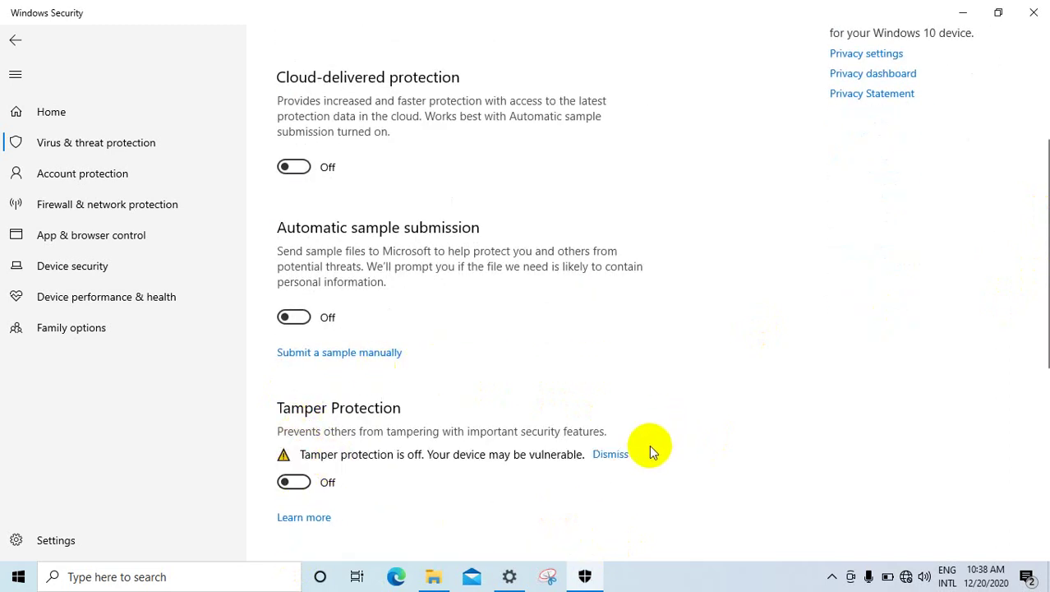
left_click(622, 456)
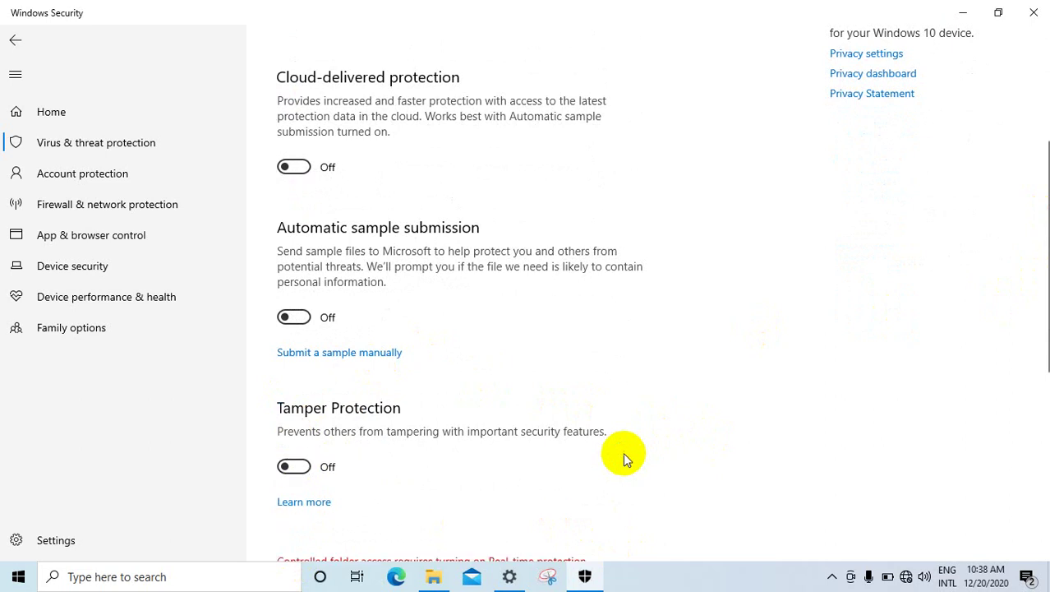
left_click(1033, 16)
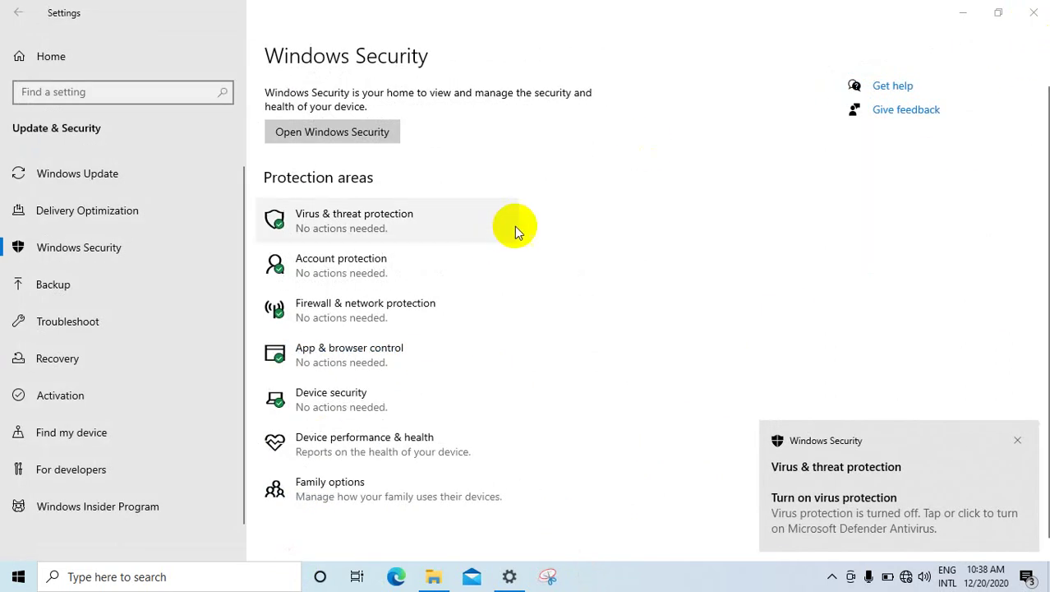
left_click(1033, 12)
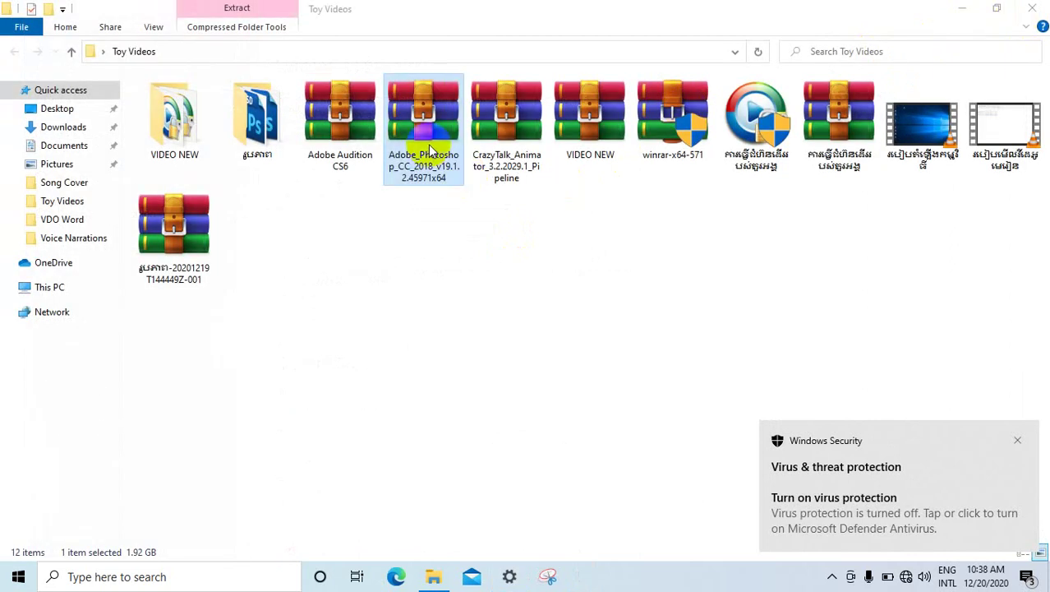
Open the Adobe_Photoshop_CC_2018_v19.1.2.45971x64 archive in WinRAR and run setup.exe from its Build folder
double_click(428, 136)
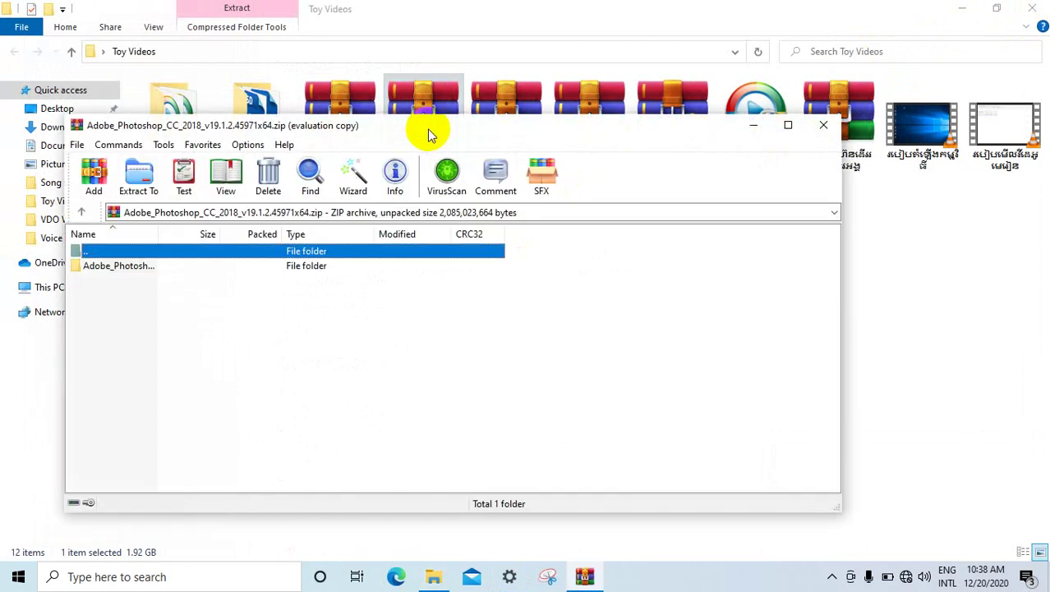
double_click(135, 267)
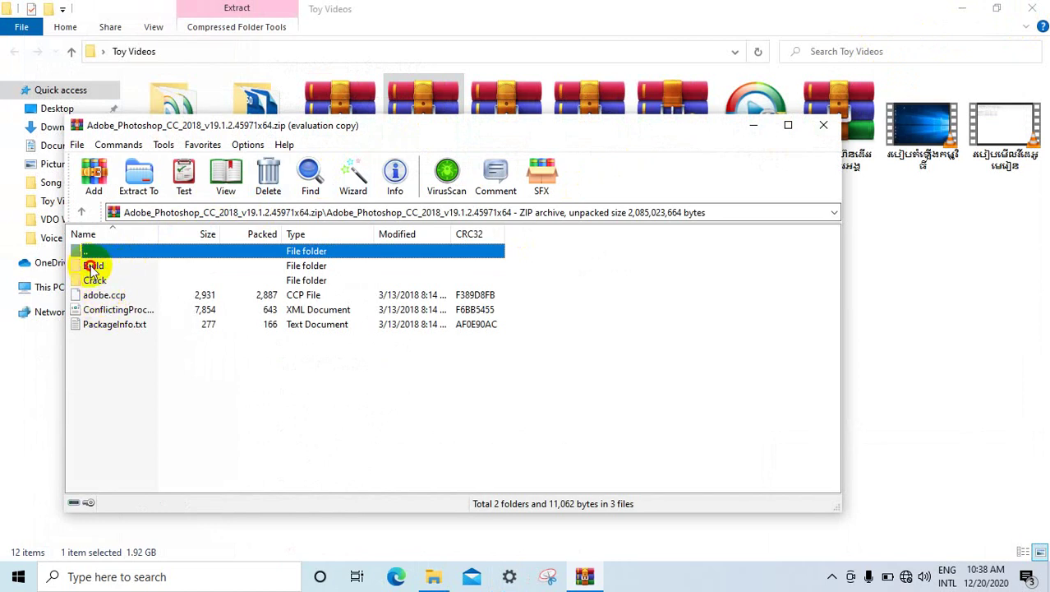
double_click(93, 268)
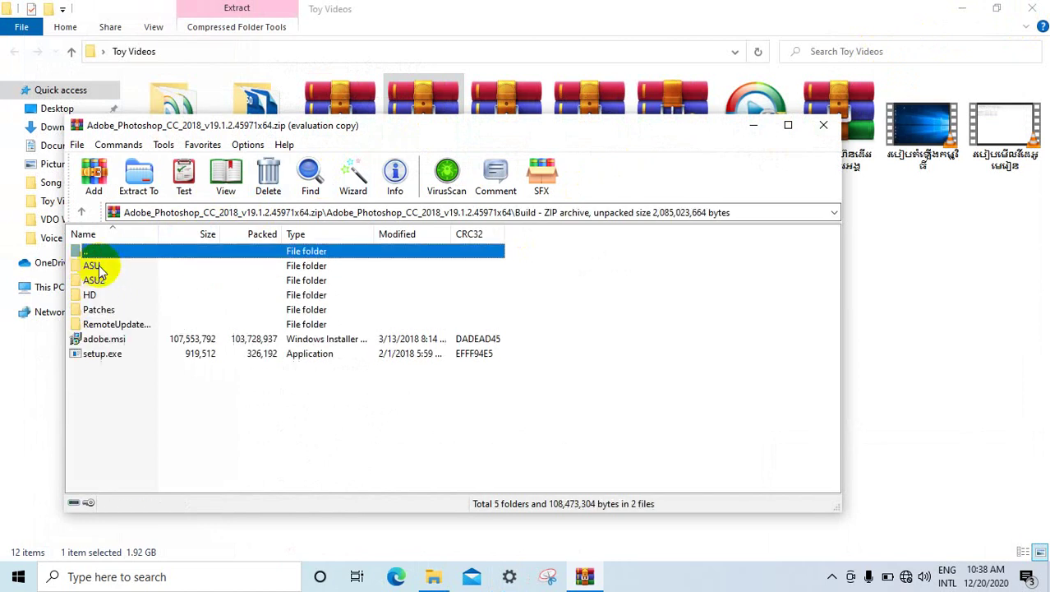
double_click(96, 359)
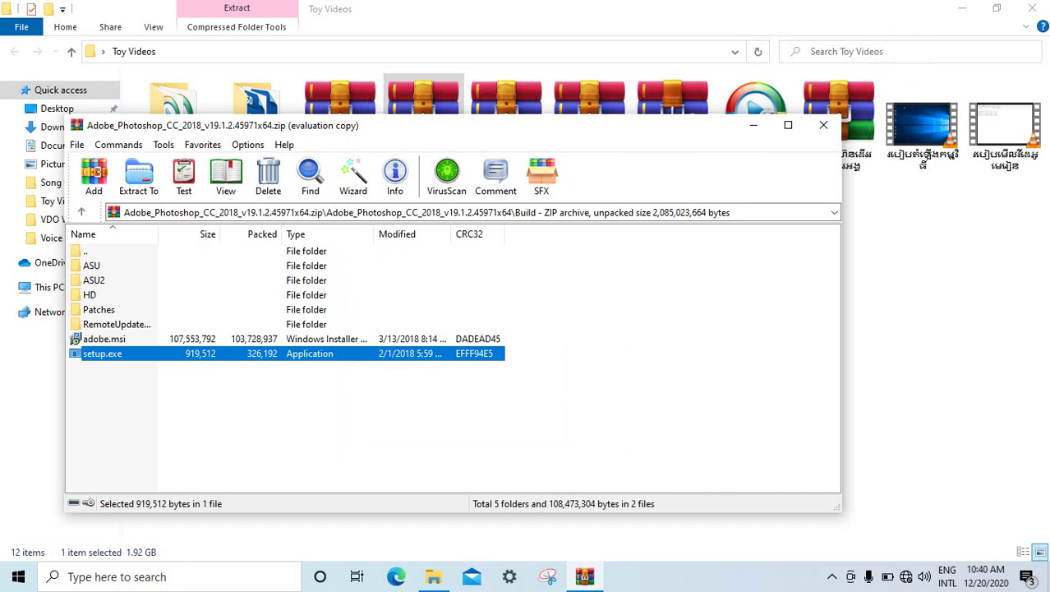
key("Return")
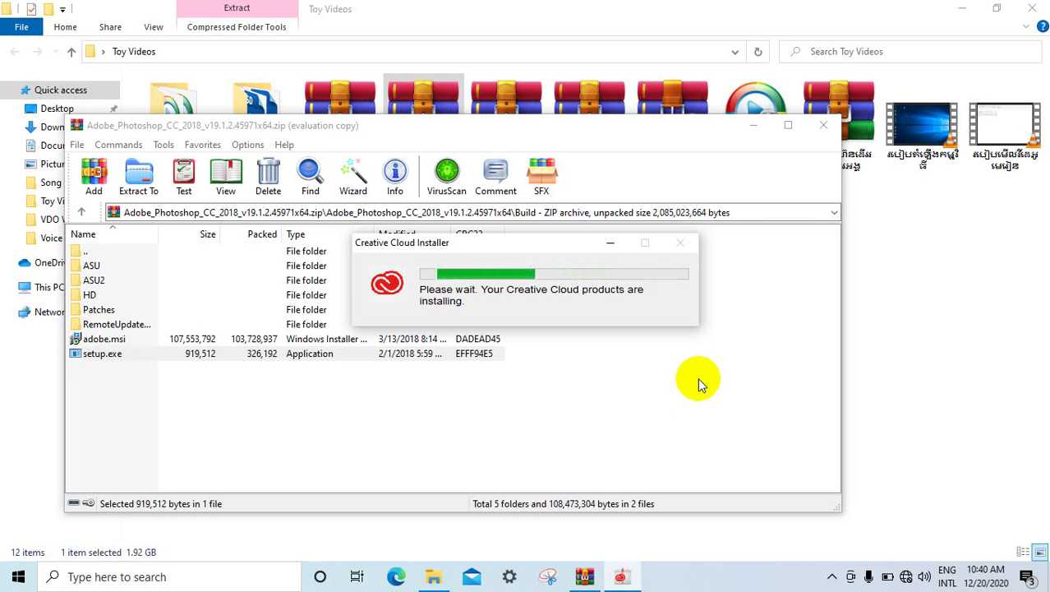
left_click(833, 577)
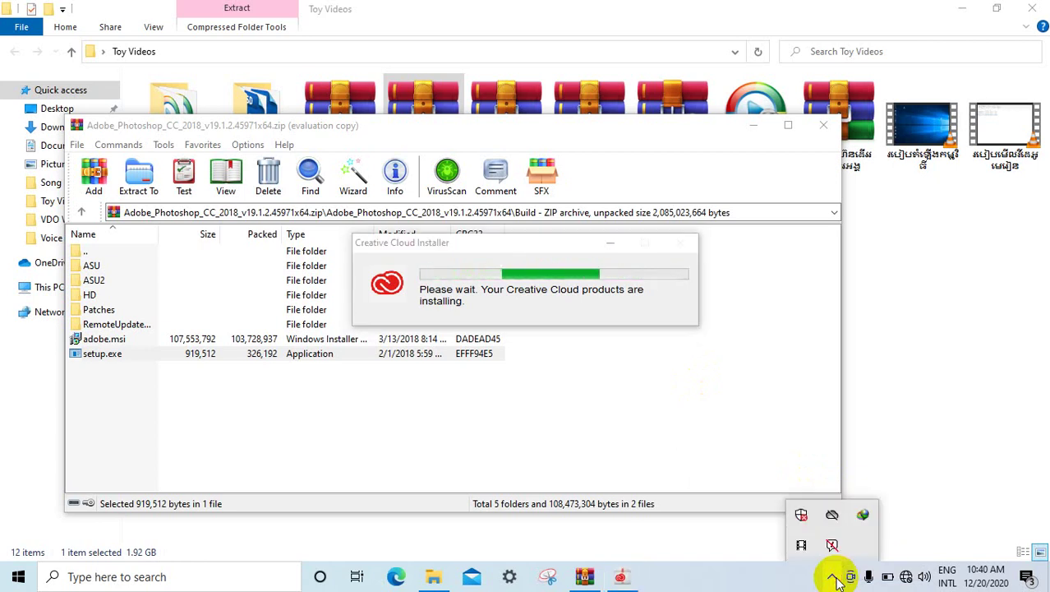
left_click(806, 546)
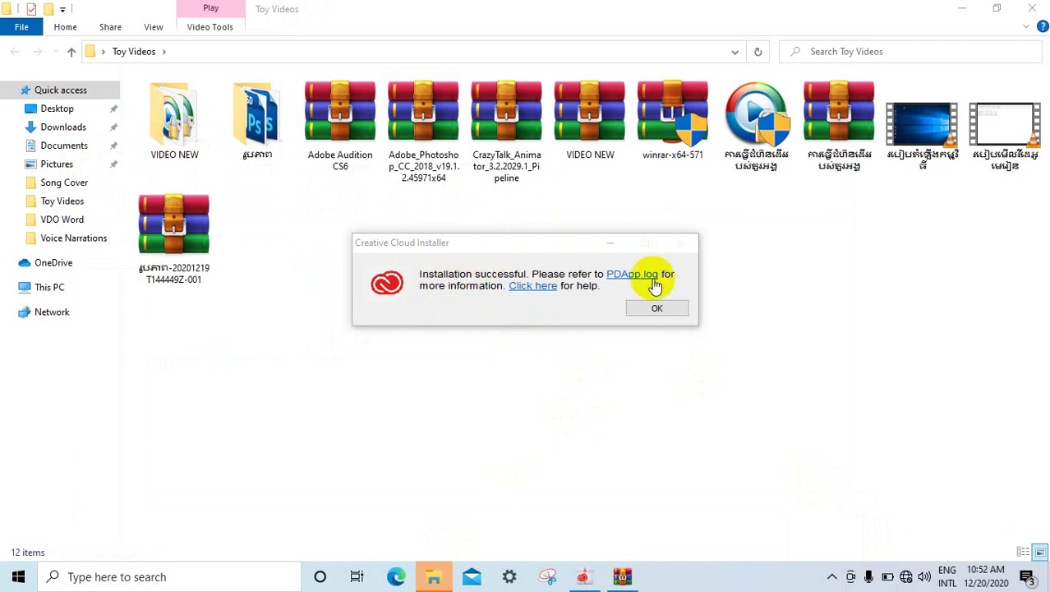
Close the Creative Cloud Installer and clear the desktop by minimizing the Toy Videos folder and moving the archive window aside
left_click(655, 310)
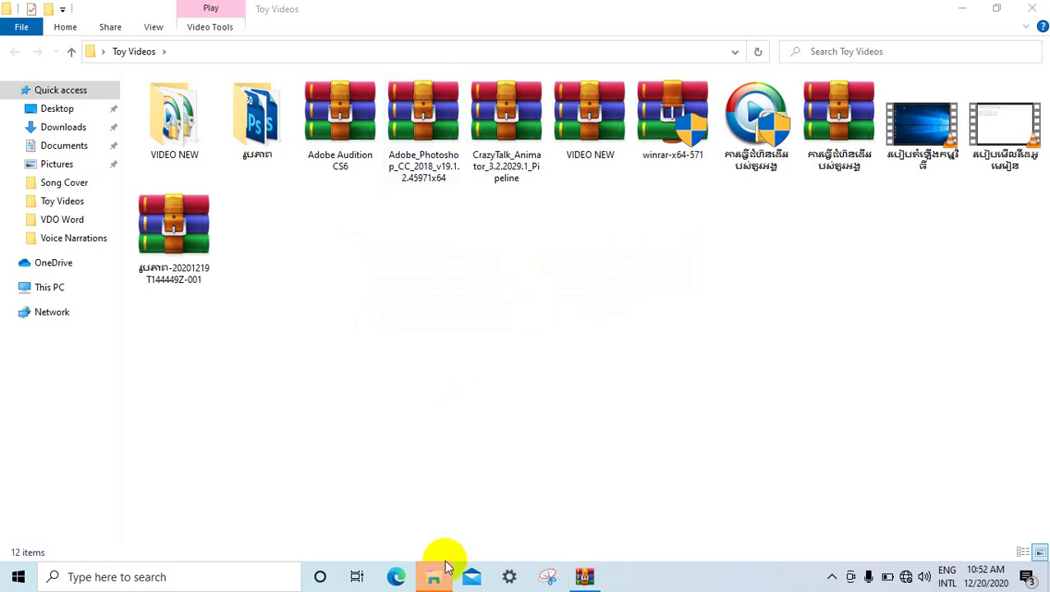
left_click(963, 17)
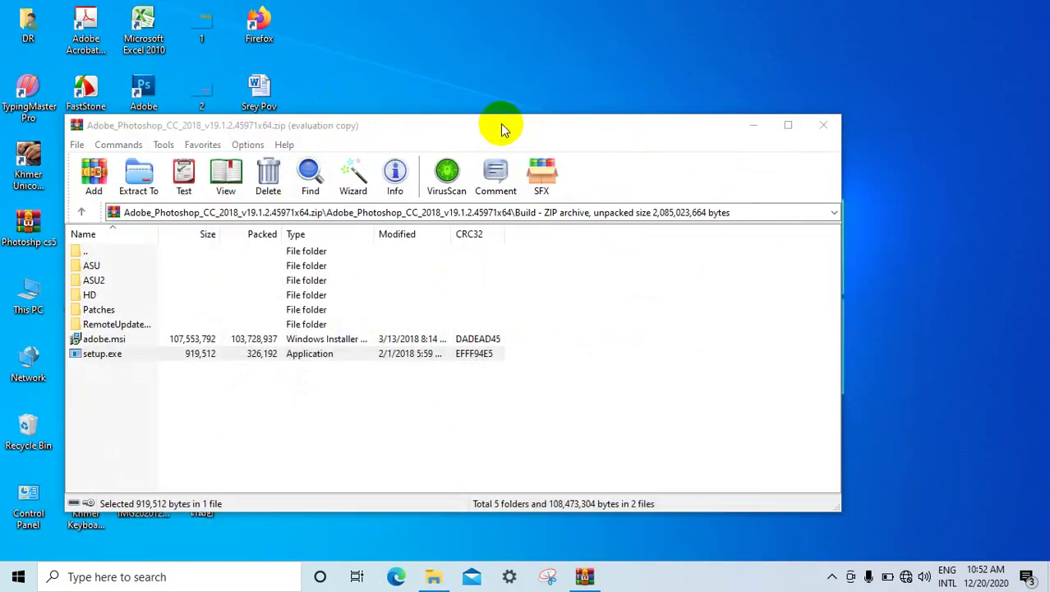
left_click_drag(503, 129, 776, 86)
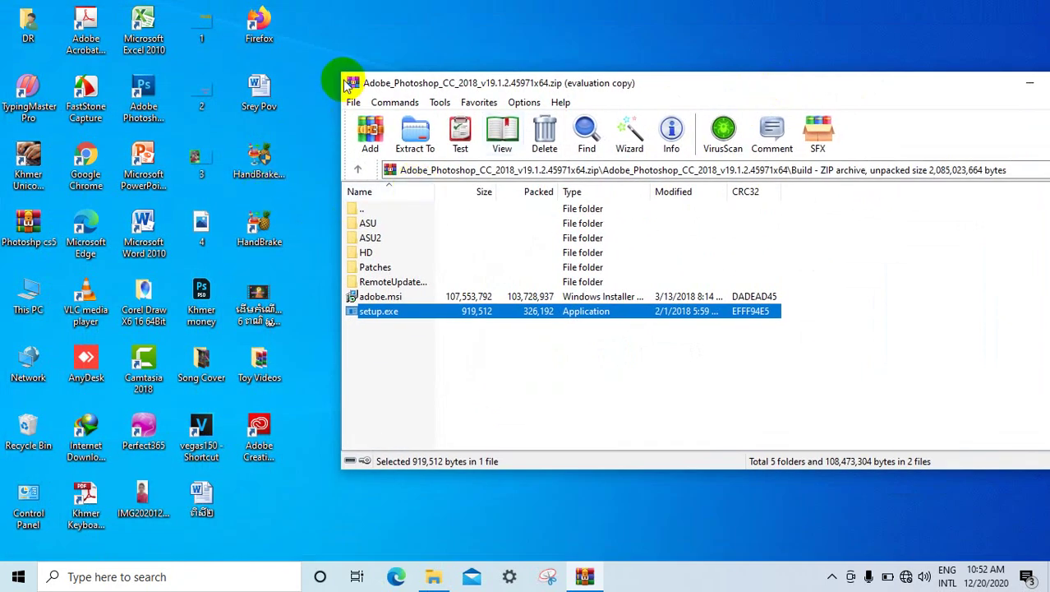
left_click_drag(337, 72, 595, 48)
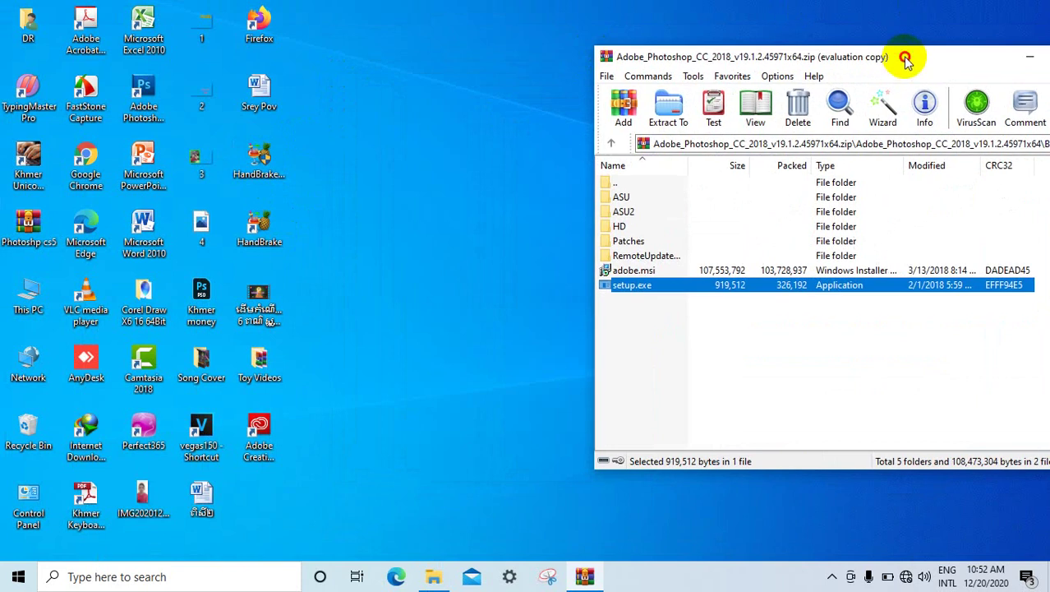
Open the Crack folder's Anticloud Rev 3 subfolder in the archive and run the Adobe CC 2018 Anticloud application
left_click_drag(902, 59, 659, 75)
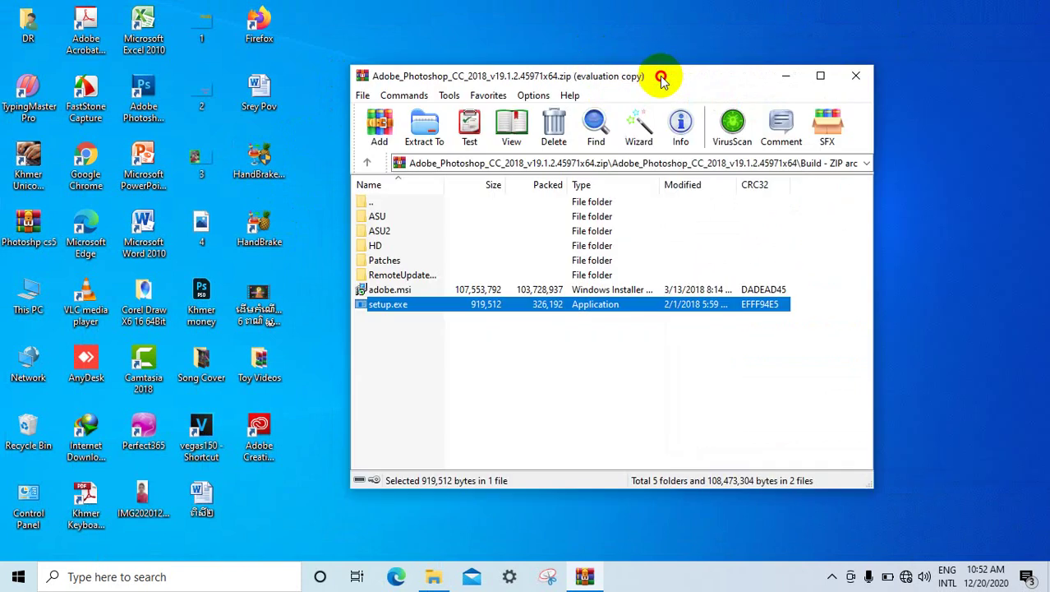
left_click(368, 163)
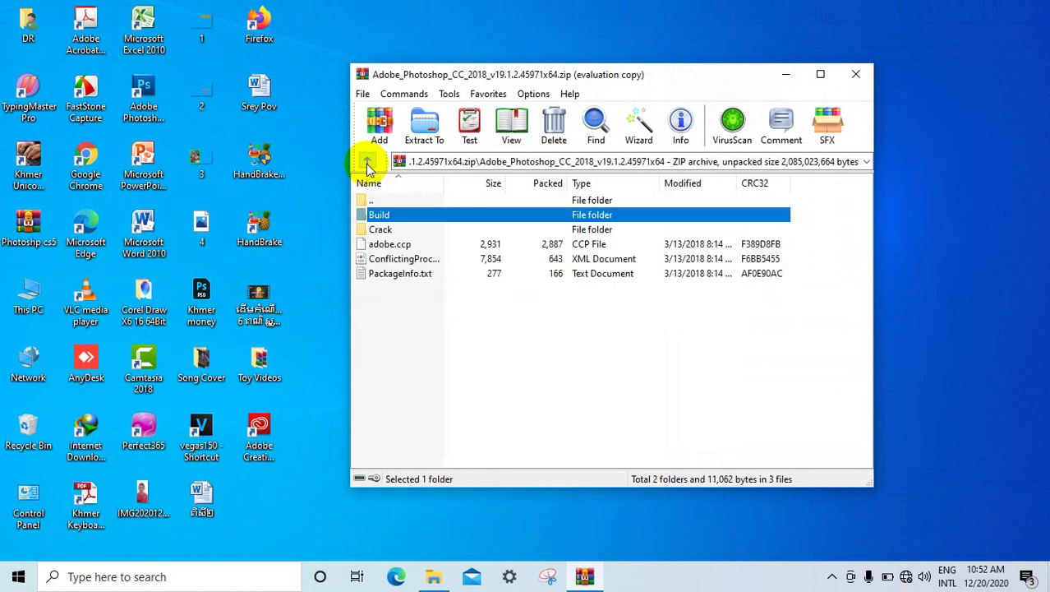
double_click(381, 230)
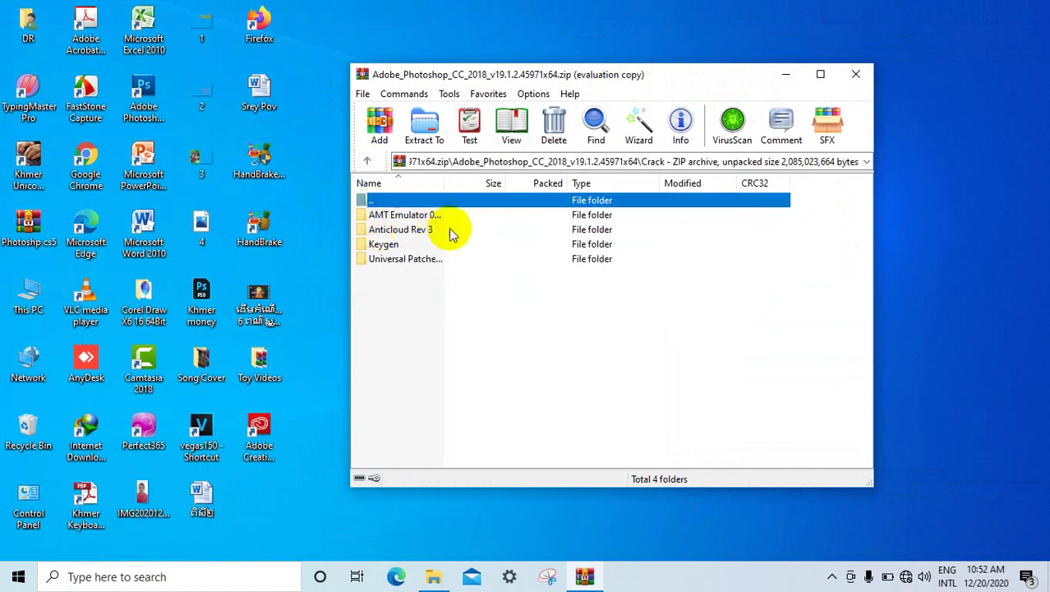
double_click(379, 232)
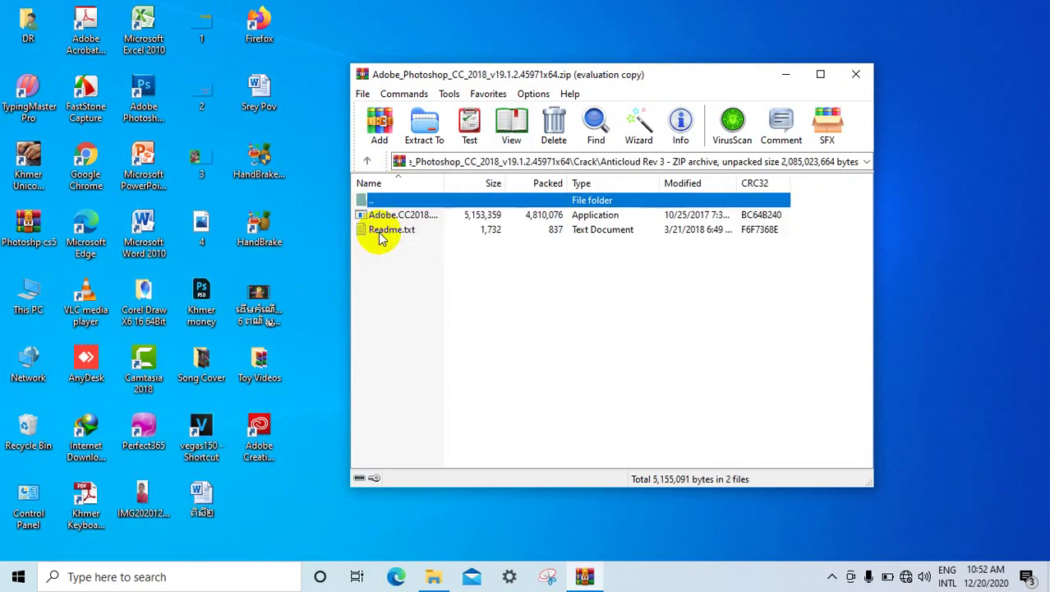
double_click(390, 216)
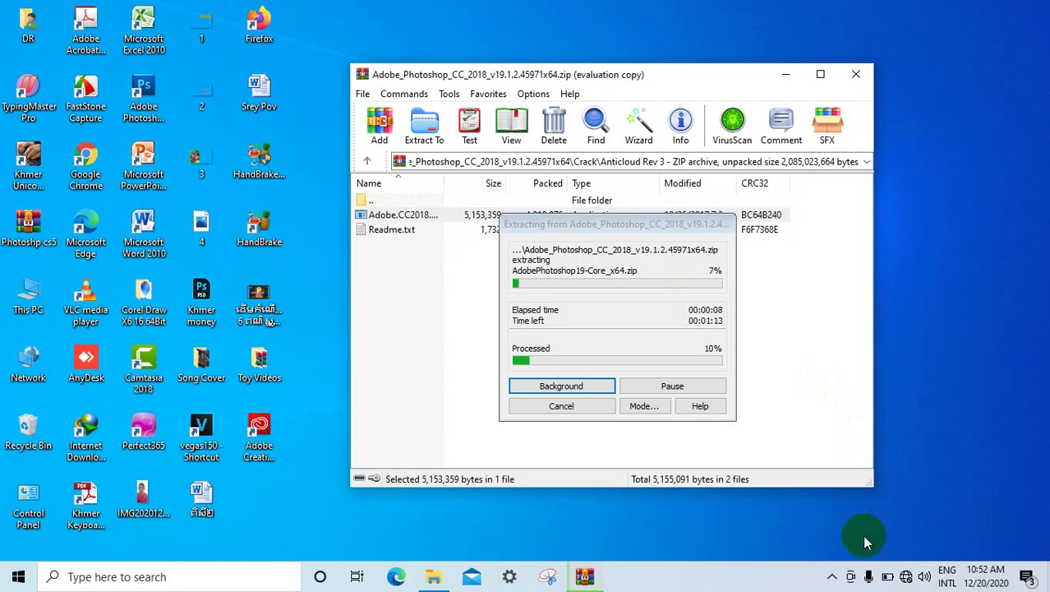
left_click(834, 575)
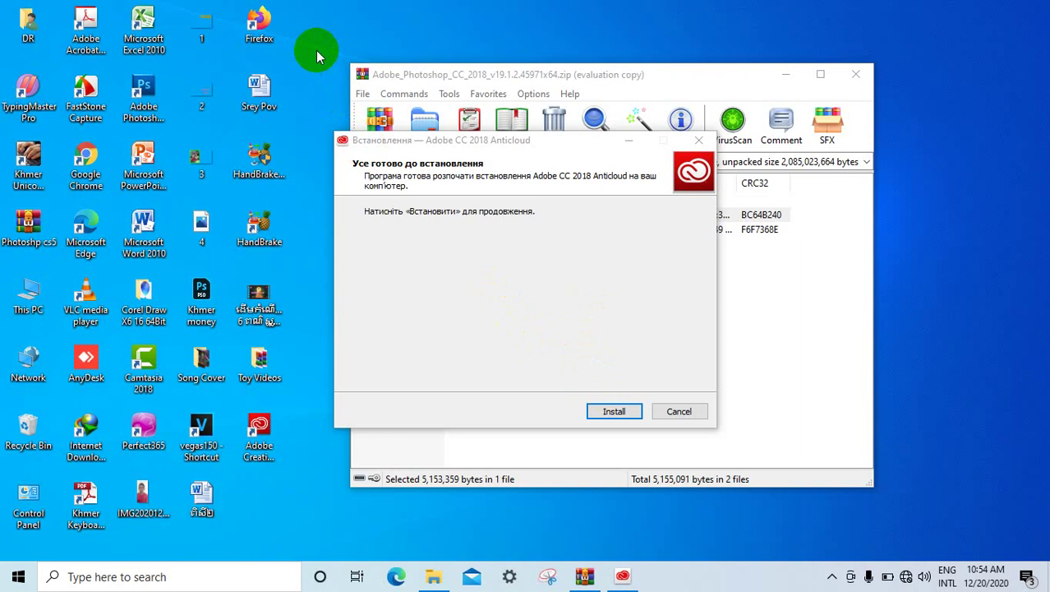
Install Adobe CC 2018 Anticloud, finish its setup wizard and close the archive window
left_click(618, 413)
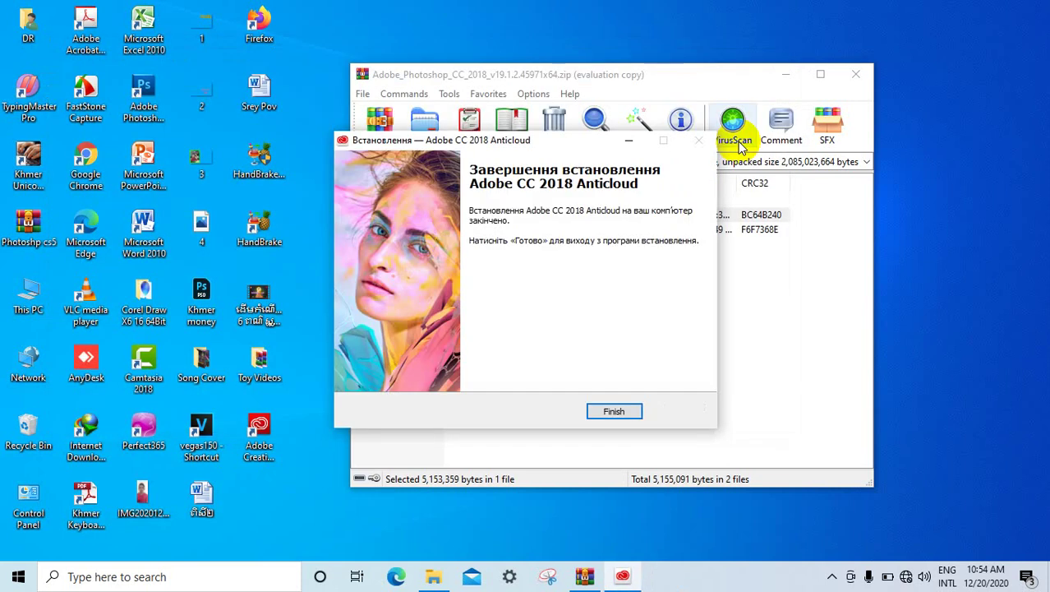
left_click(627, 413)
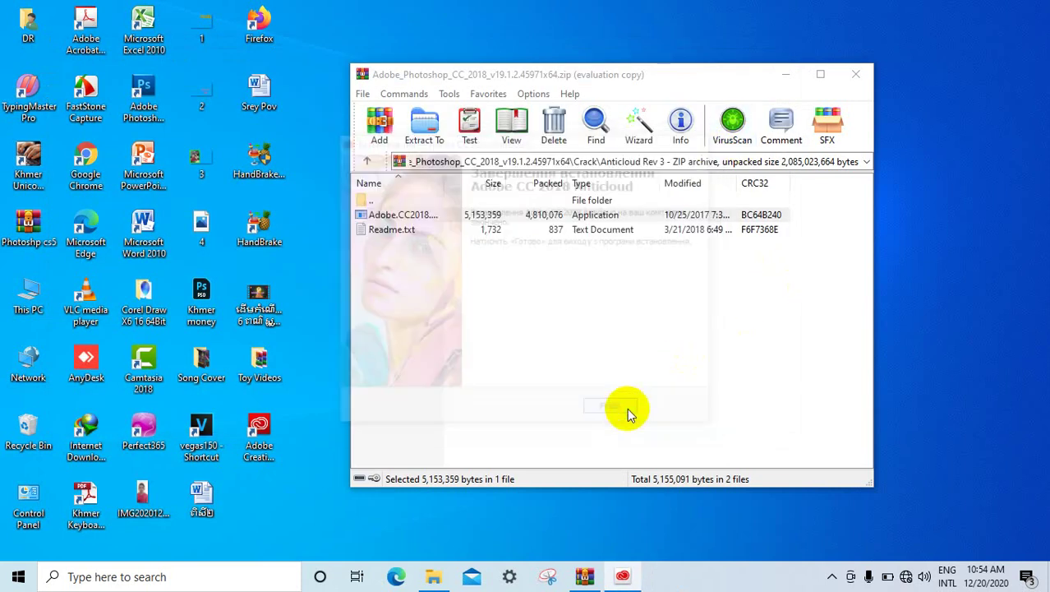
left_click(856, 73)
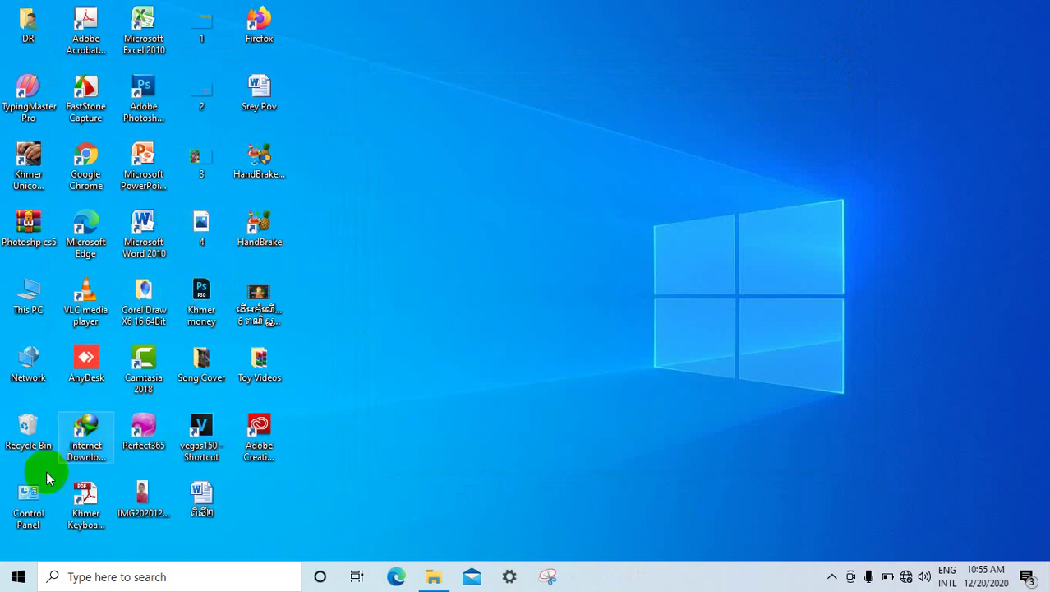
Open the file location of the recently added Adobe Photoshop CC 2018 entry
left_click(18, 579)
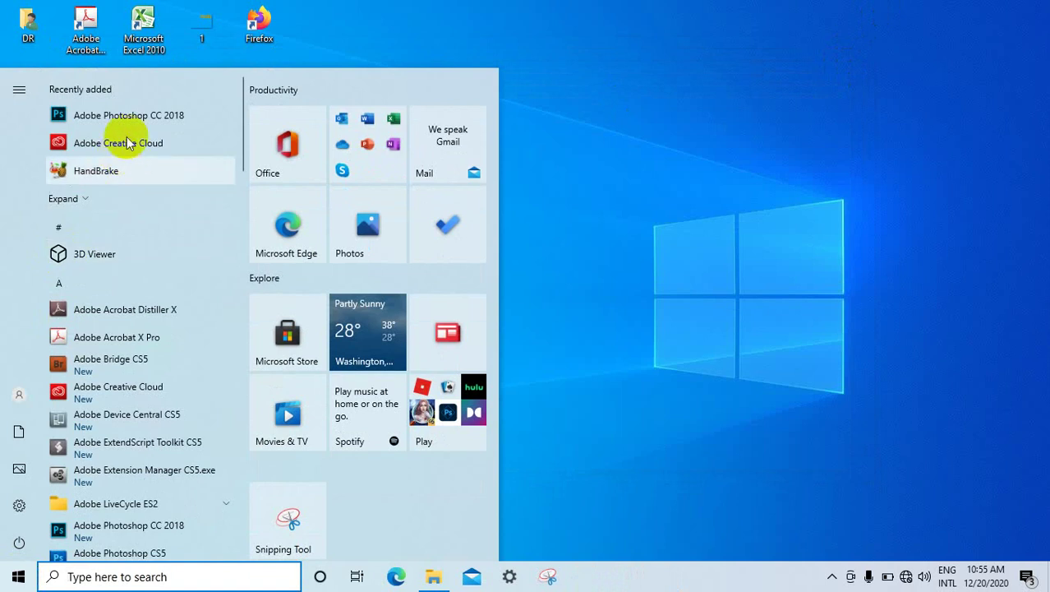
left_click(163, 116)
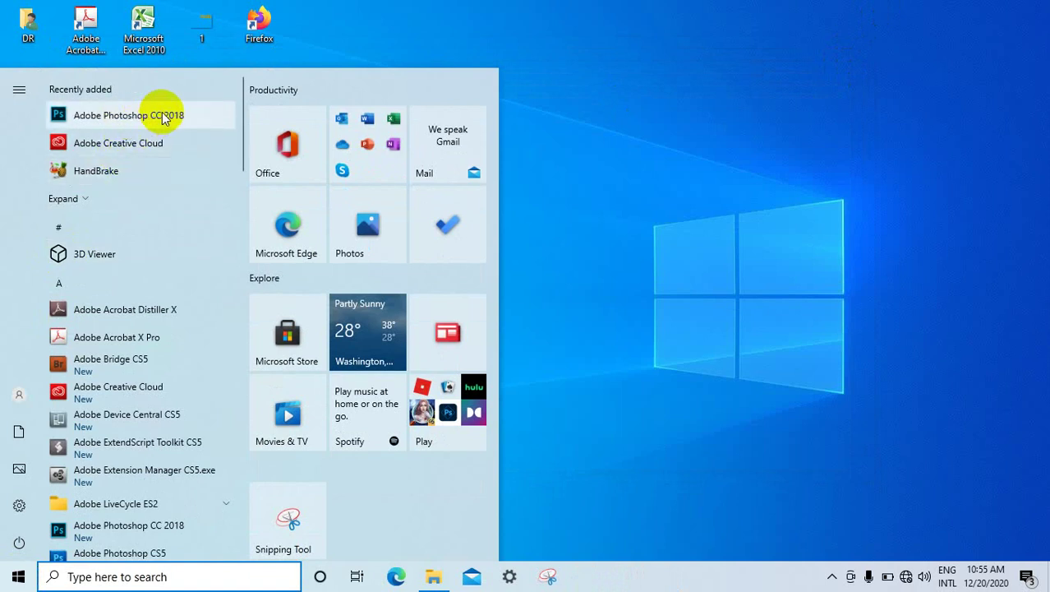
right_click(164, 116)
mouse_move(220, 159)
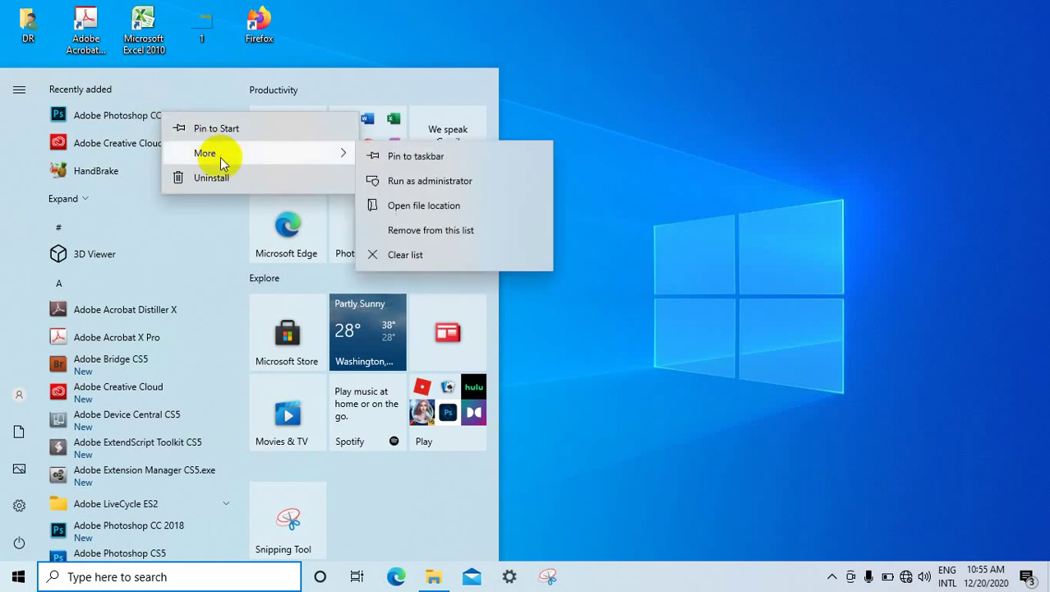
left_click(440, 207)
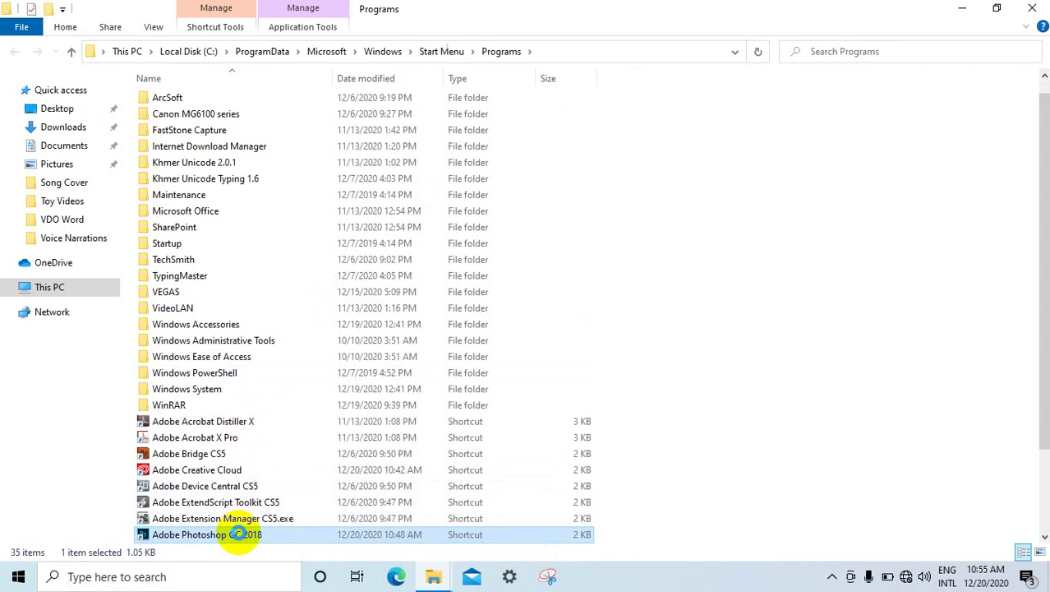
Create a desktop shortcut for Adobe Photoshop CC 2018 and close the Programs folder
right_click(237, 534)
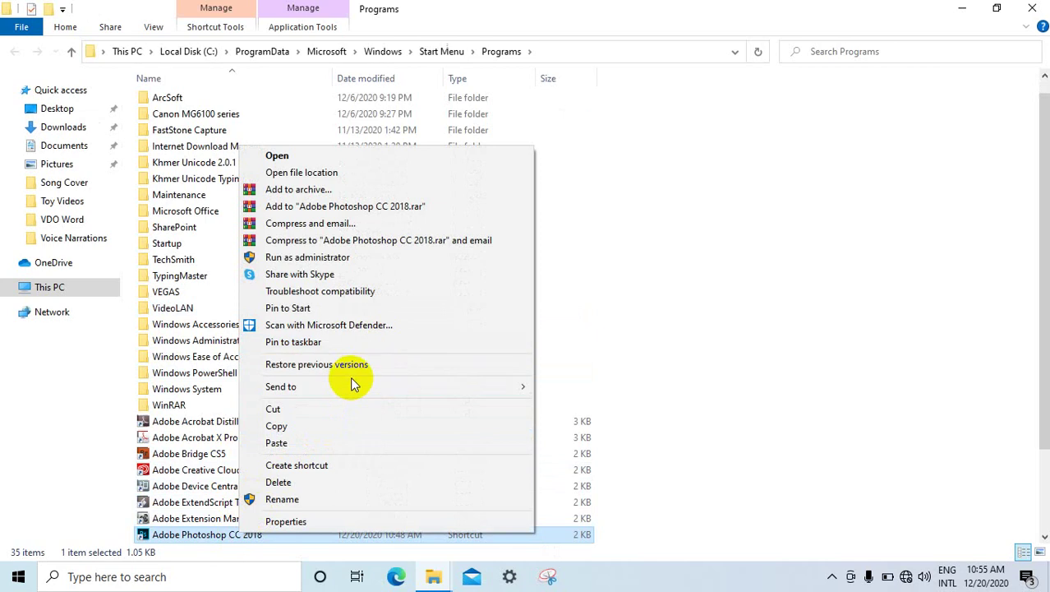
mouse_move(523, 386)
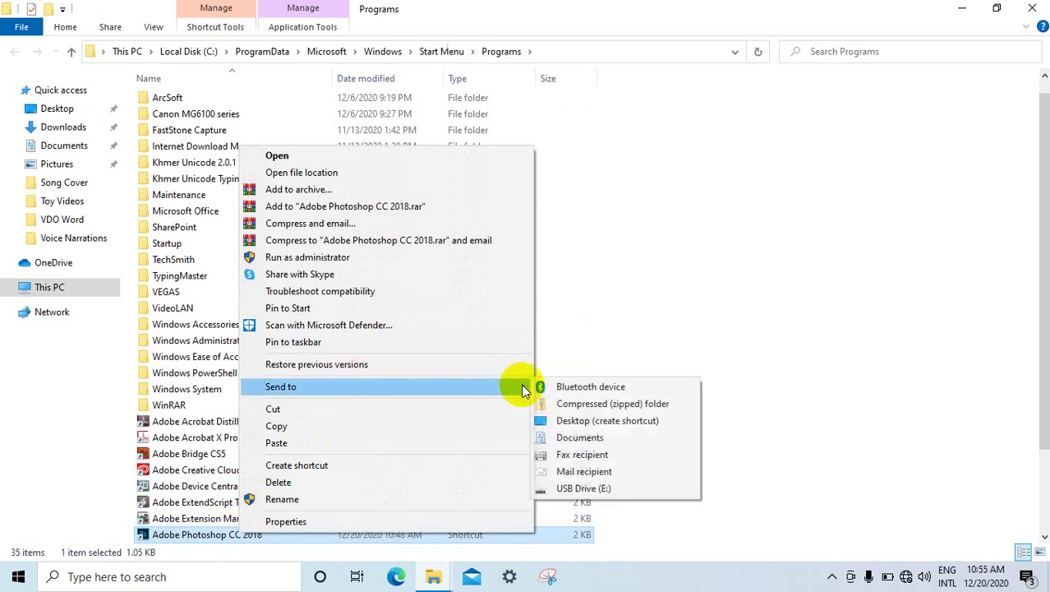
left_click(583, 422)
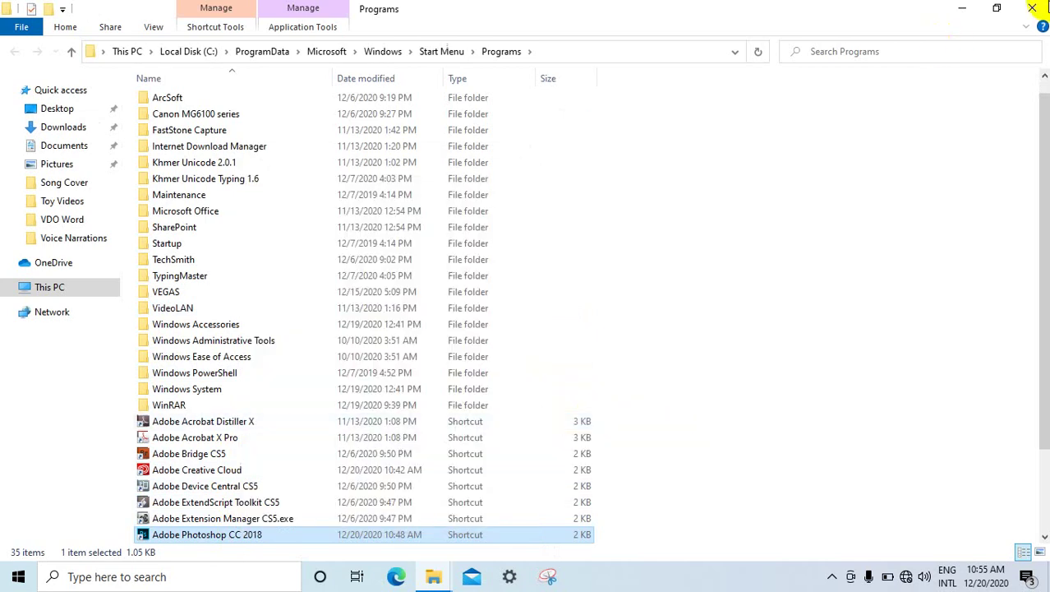
left_click(1041, 7)
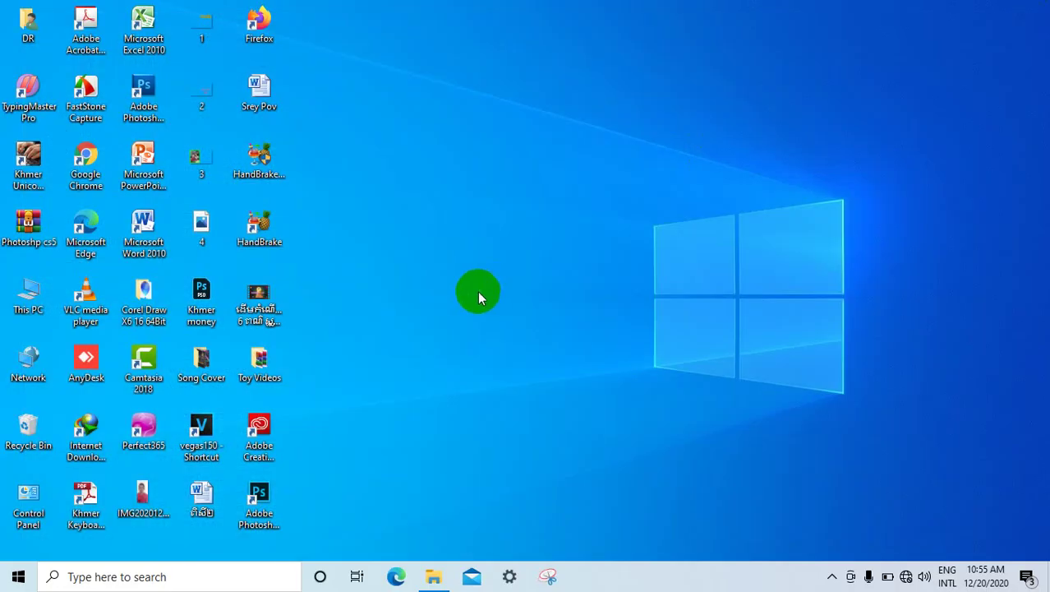
Launch Adobe Photoshop CC 2018 from its desktop shortcut and accept the Adobe Software License Agreement
left_click(265, 498)
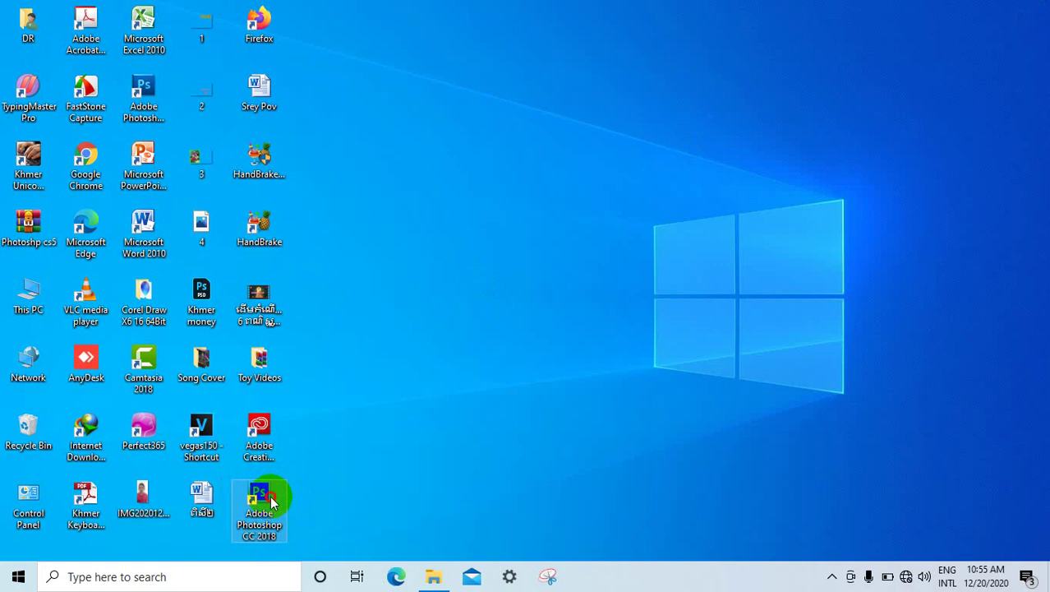
double_click(270, 495)
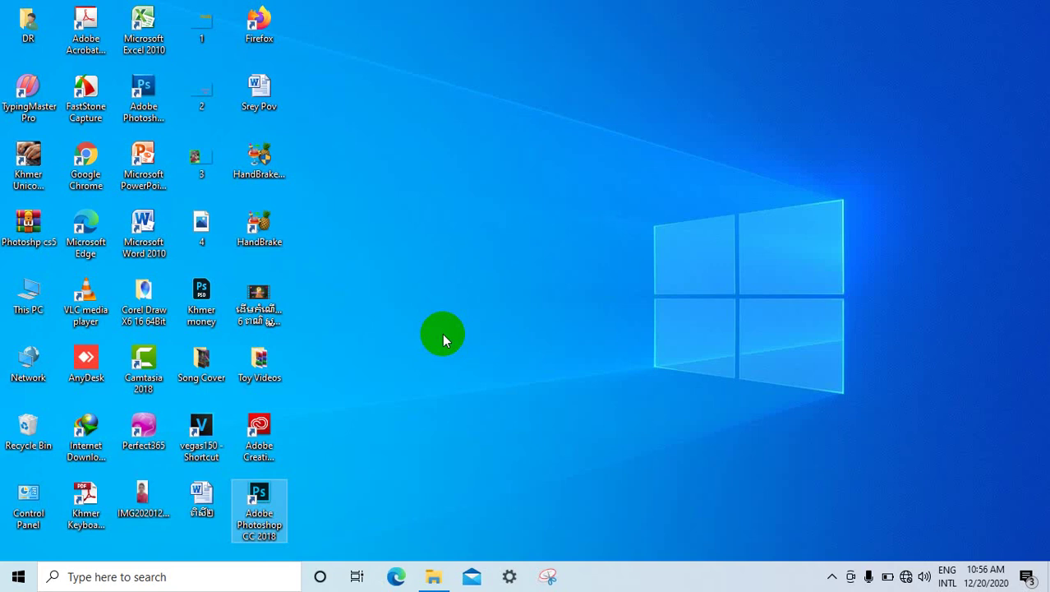
left_click(442, 333)
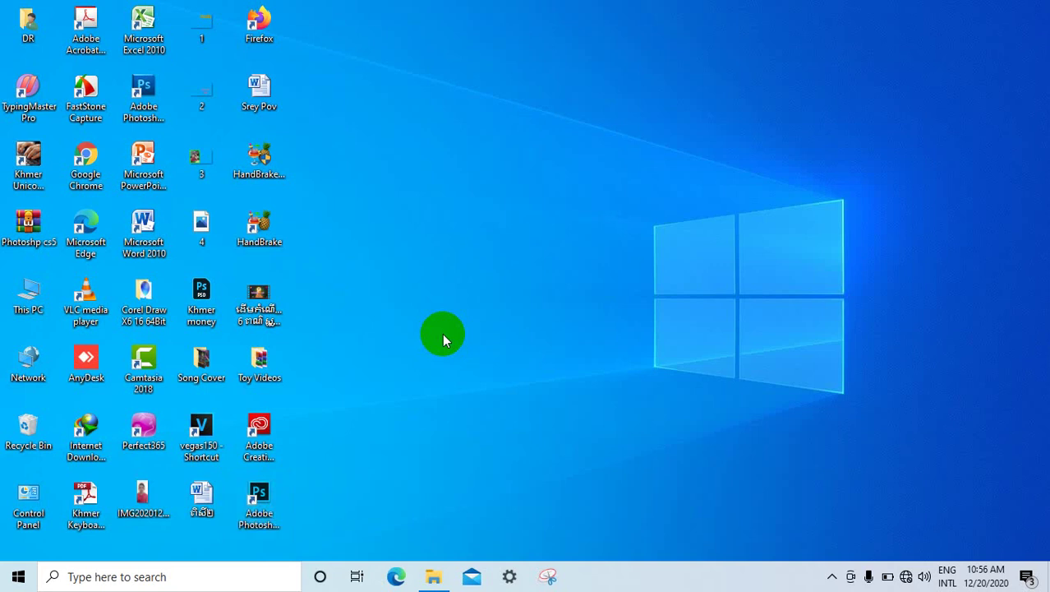
left_click(277, 499)
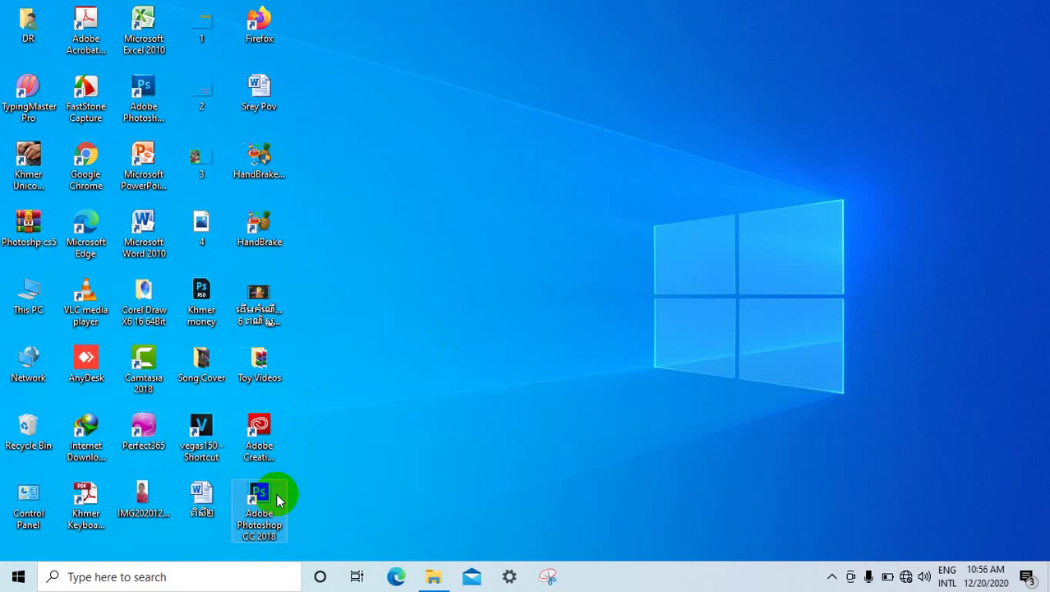
double_click(259, 497)
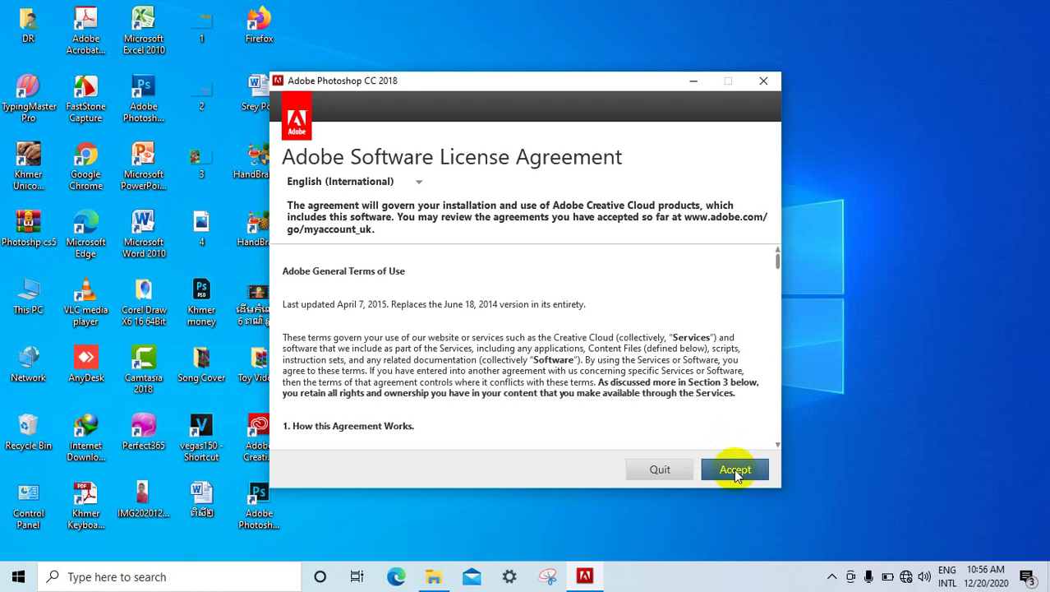
left_click(735, 470)
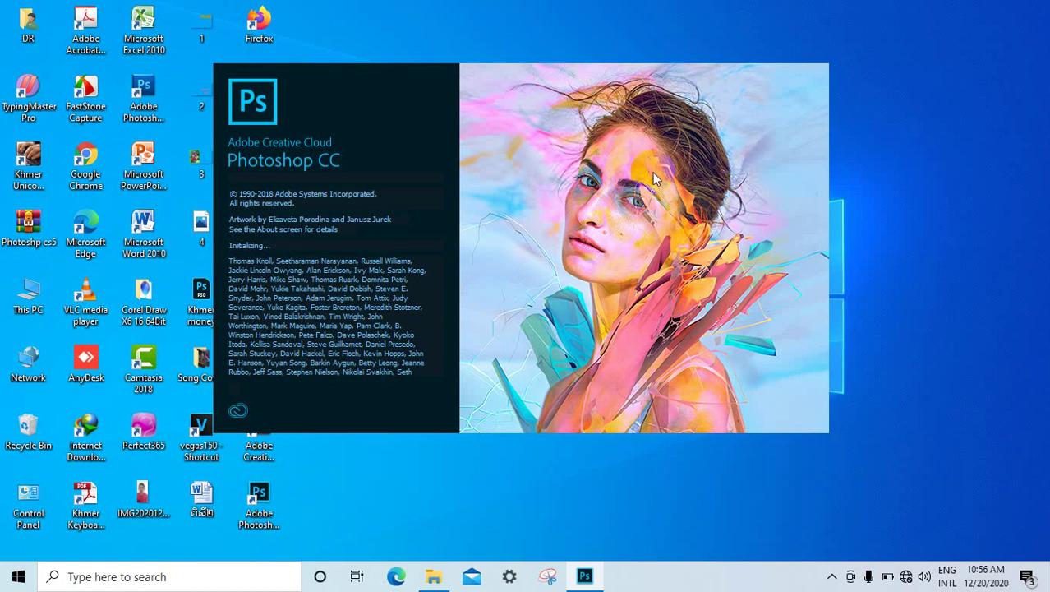
Let Photoshop finish loading its workspace and close the program
left_click(831, 576)
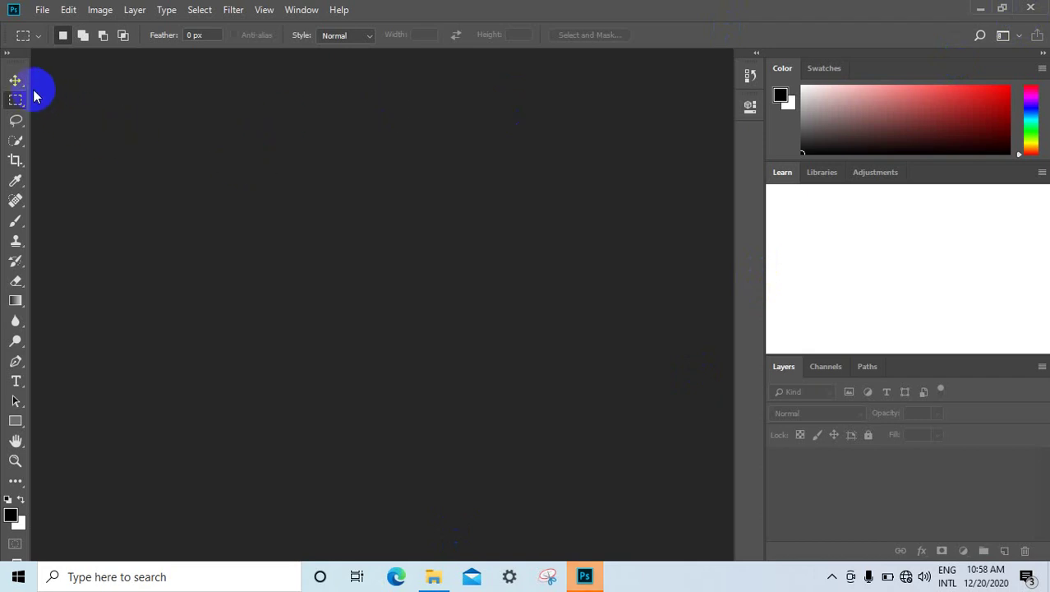
left_click(1037, 8)
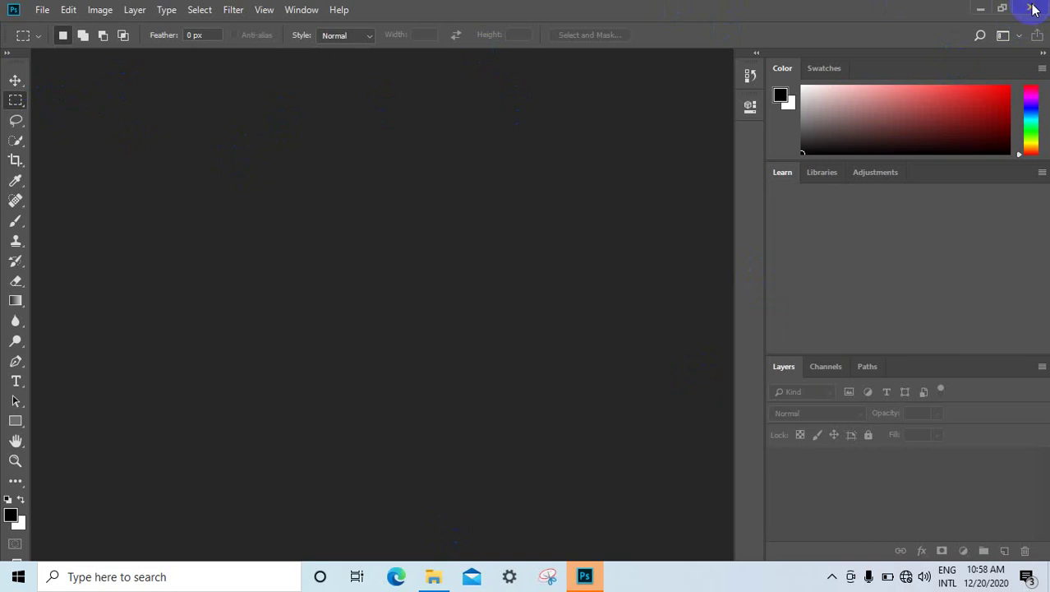